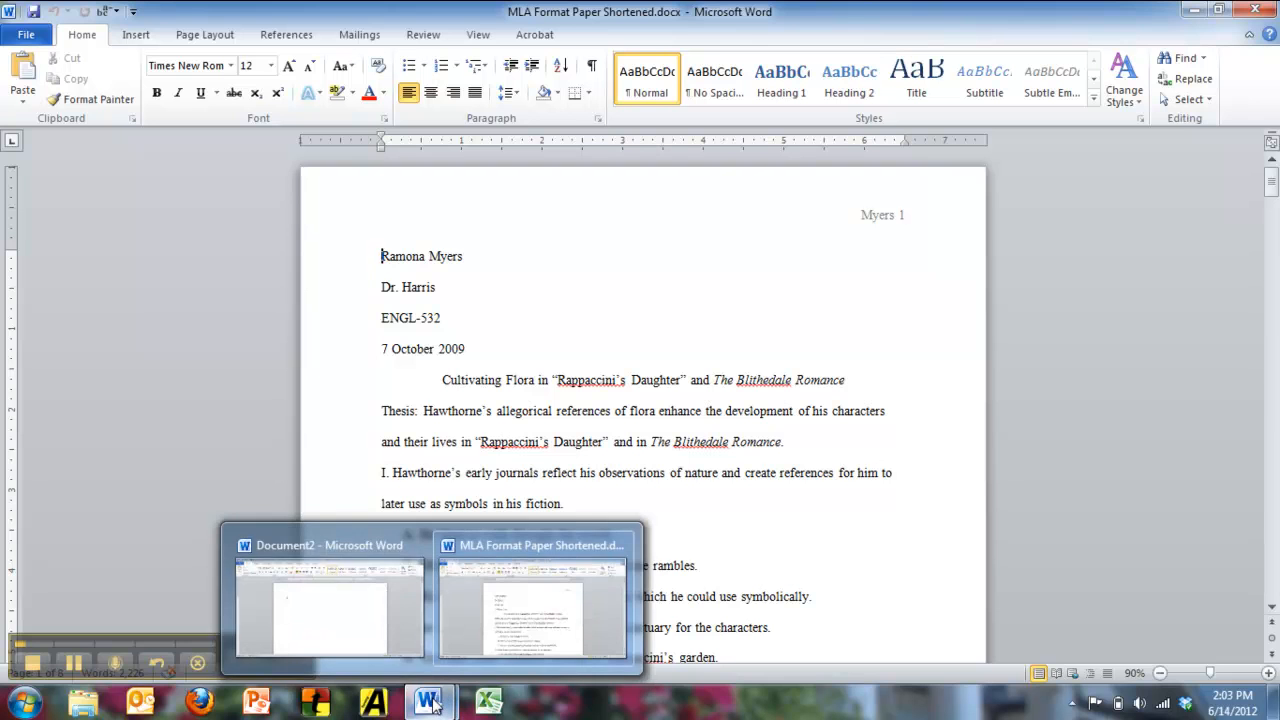
Switch to the blank Document2 and enter the heading: student's name, instructor's name, ENGL 101-01 and 13 September 2012 on separate lines.
click(374, 614)
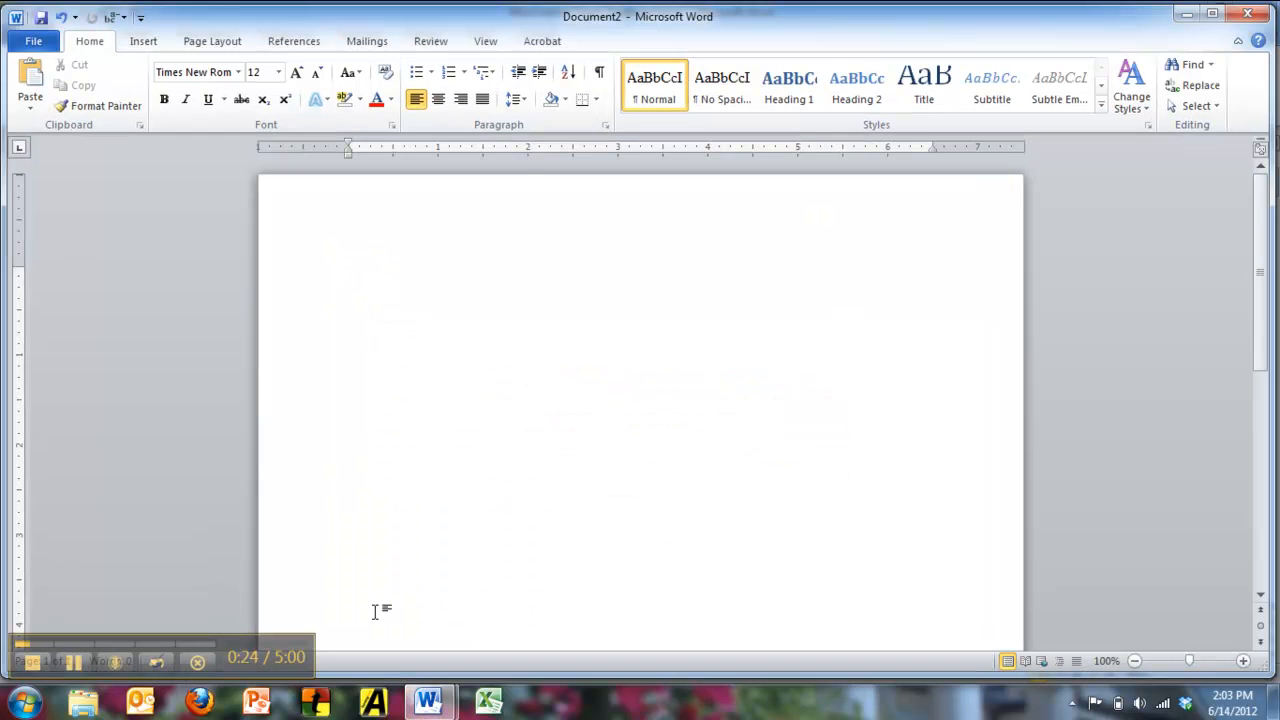
text(Susie Student Mrs. Instructor ENGL 101-01 13 September 2012)
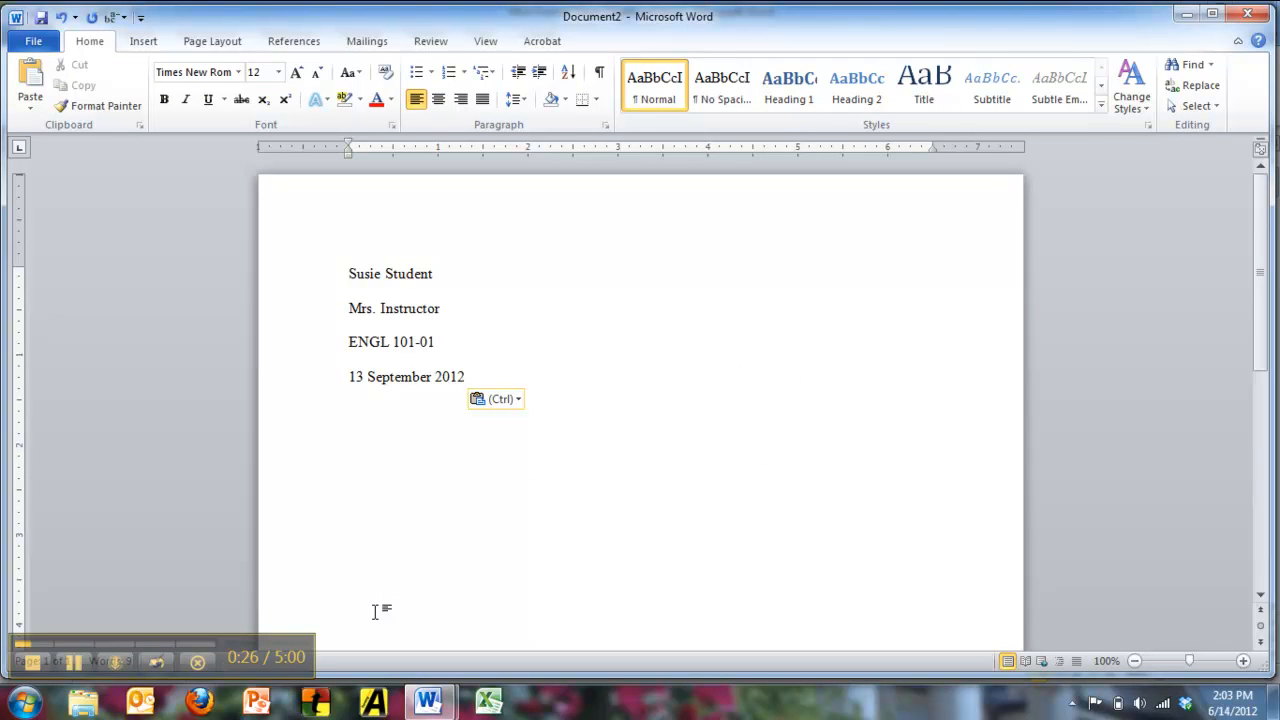
key(Return)
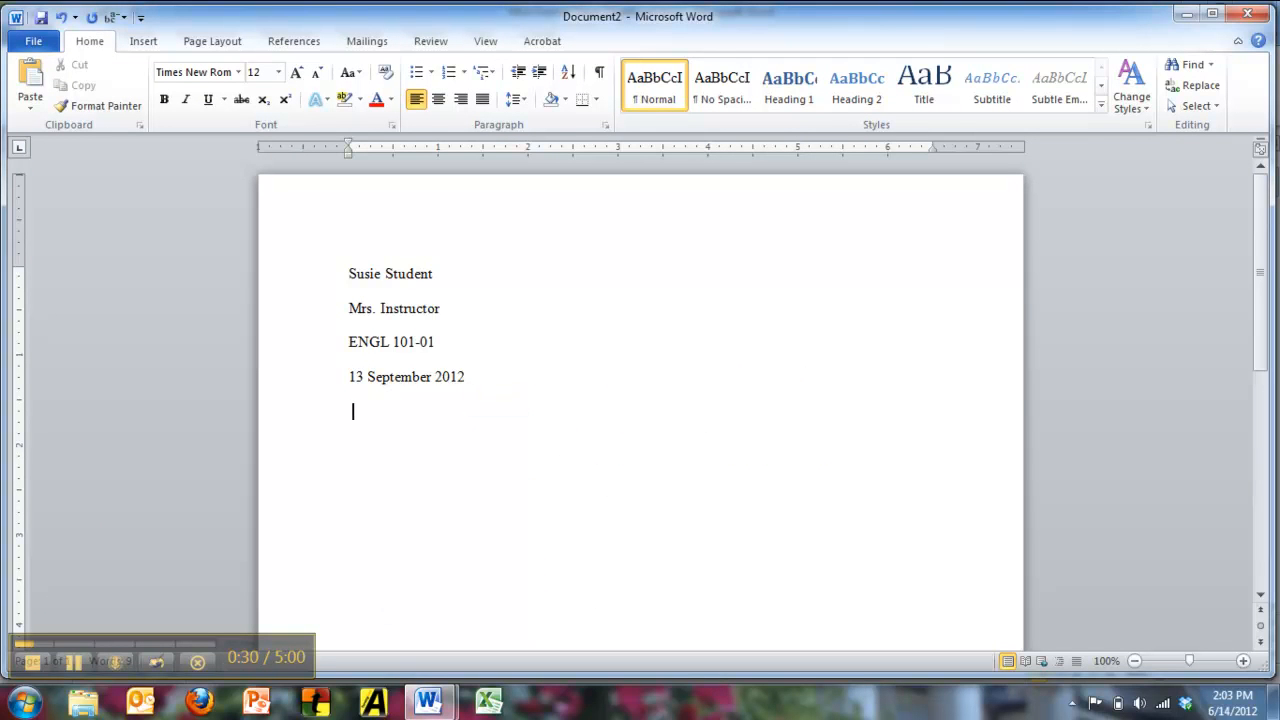
click(450, 311)
click(451, 344)
click(479, 385)
Add a Plain Number 3 page number at the top of the page, preceded by the student's last name, and return to the body.
click(142, 44)
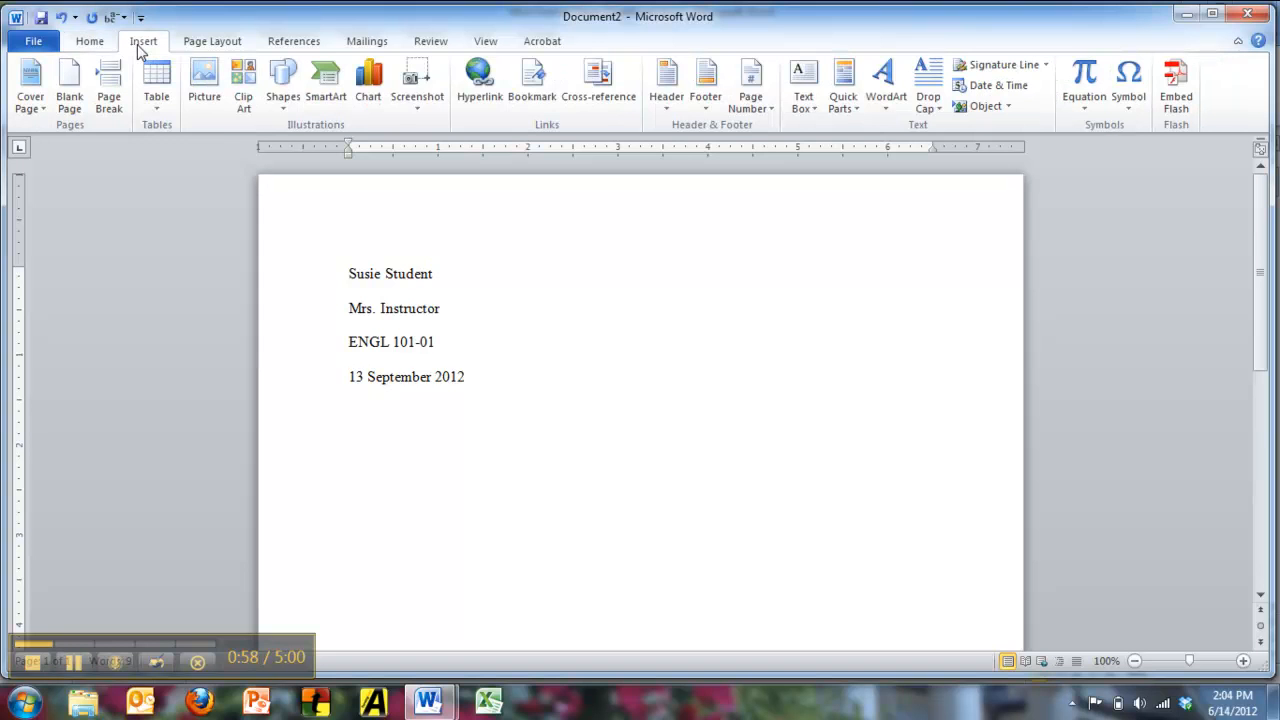
click(768, 110)
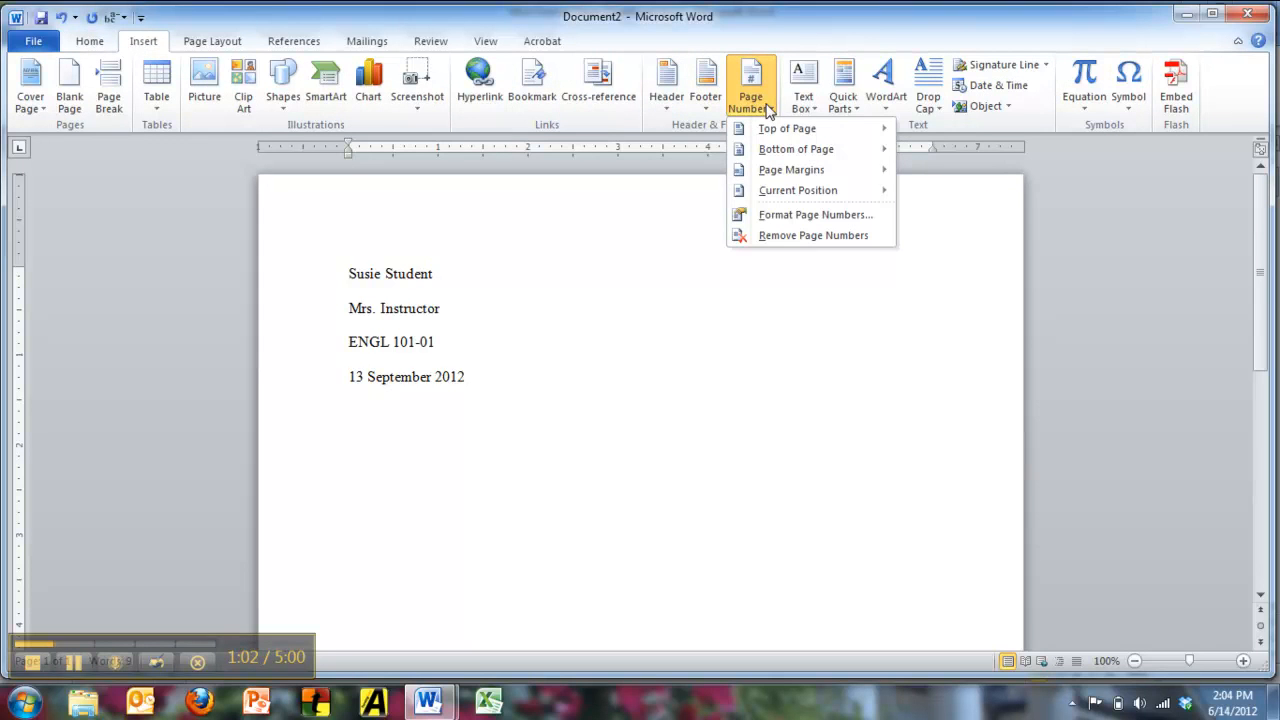
mouse_move(770, 129)
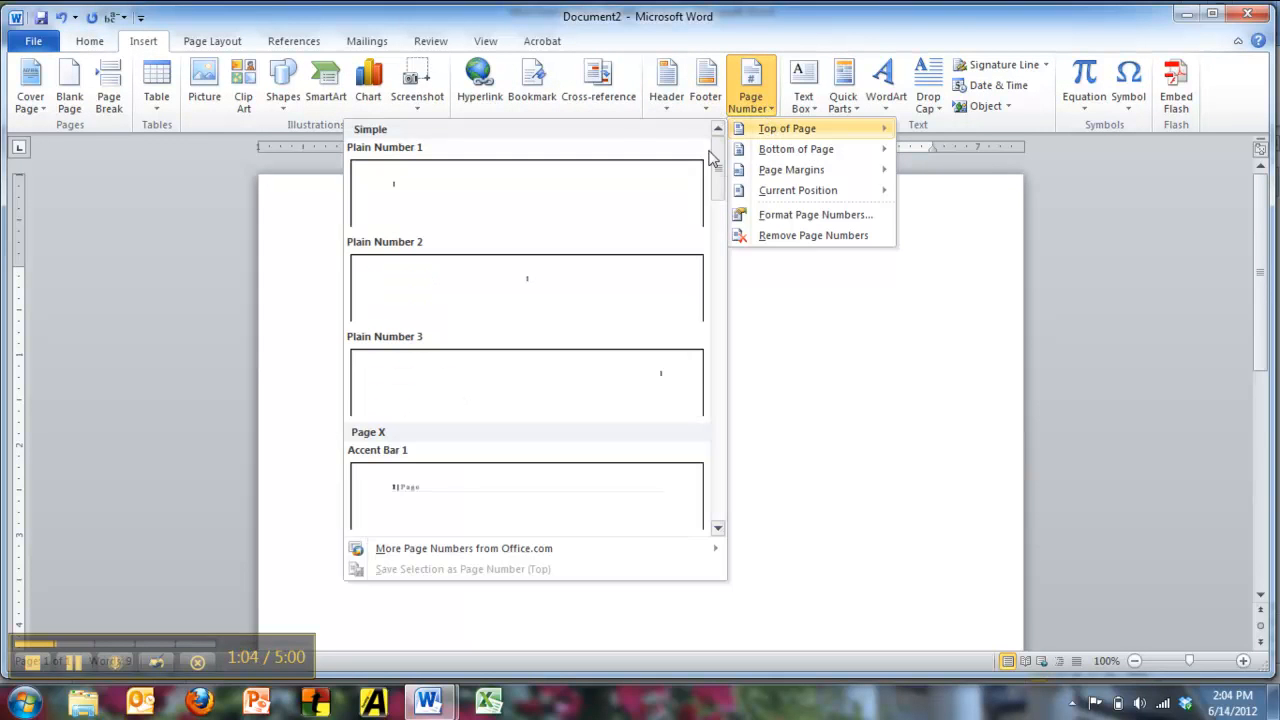
click(670, 377)
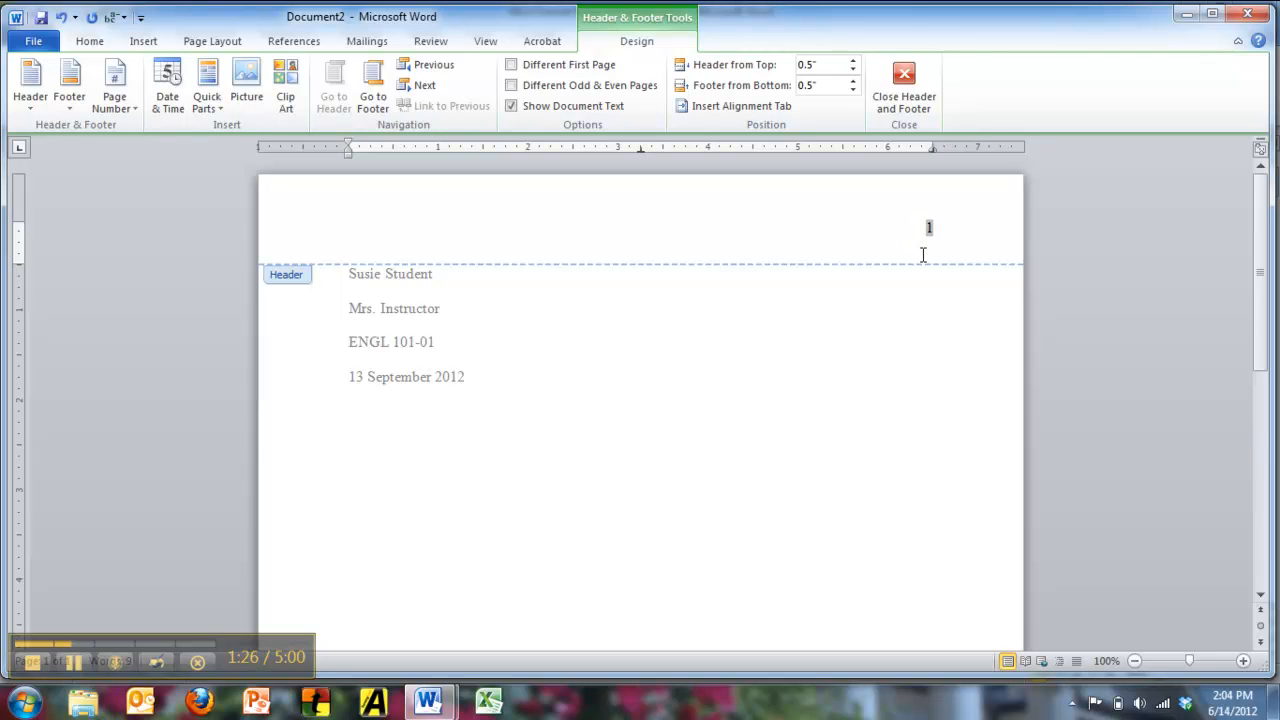
text(Student)
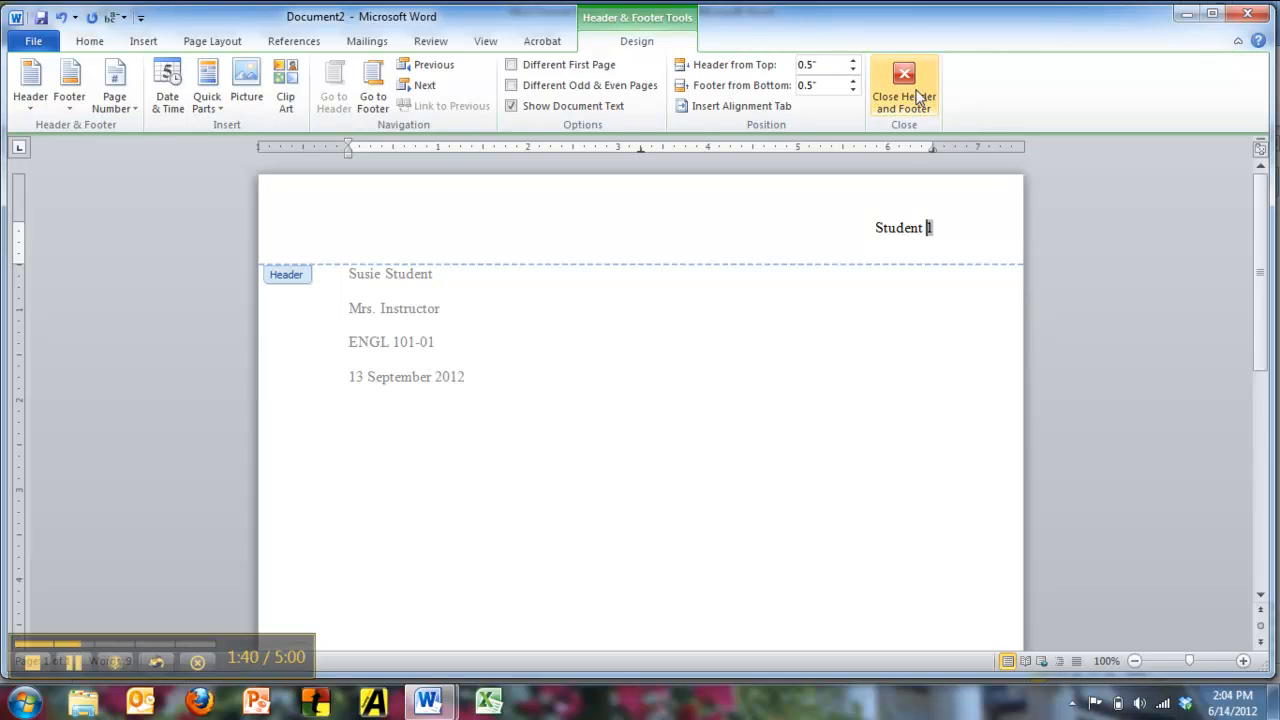
double_click(692, 361)
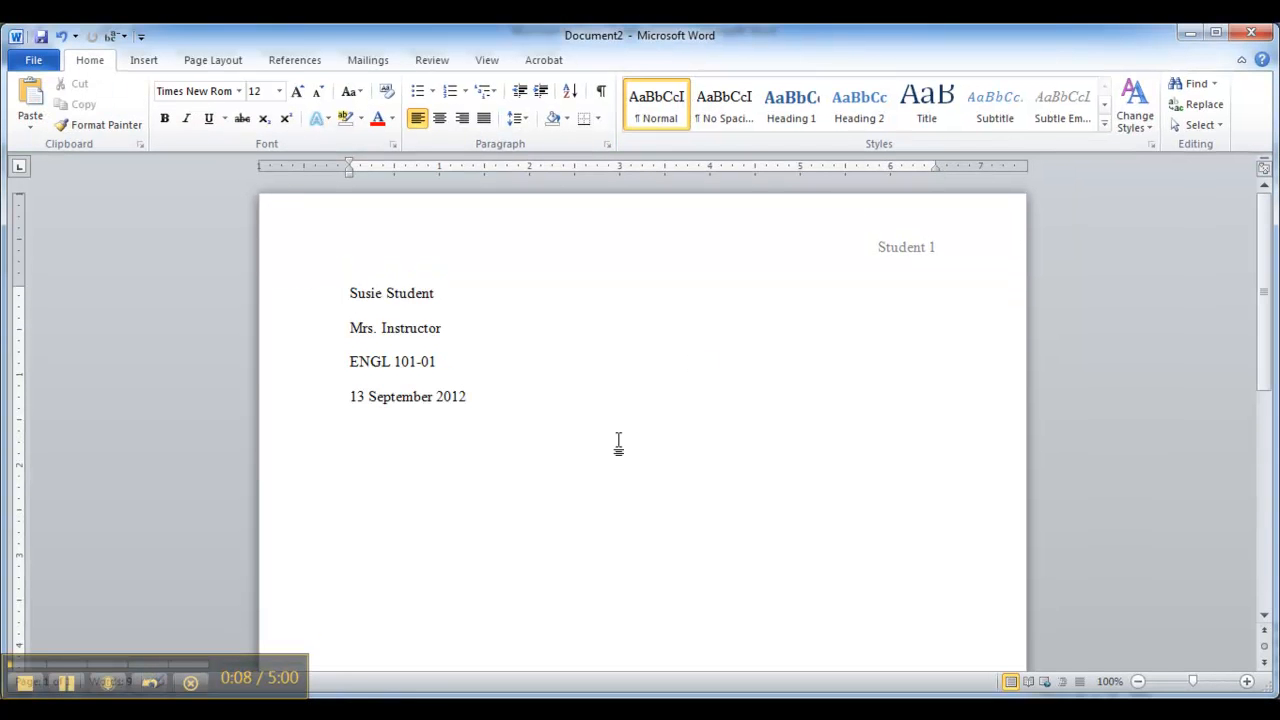
Add the centered title, MLA thesis and two-point outline below the date, and make the title "MLA for the MLA-Challenged".
text(Outline or Essay Thesis: English students should learn to properly format their documents in MLA style early in the writing process so they can focus on the content of their essays without losing unnecessary points. I. Learning to format using proper MLA allows students to focus on the content of their essays. A. B. II. Proper MLA formatting keeps the student from losing unnecessary points. A. B.)
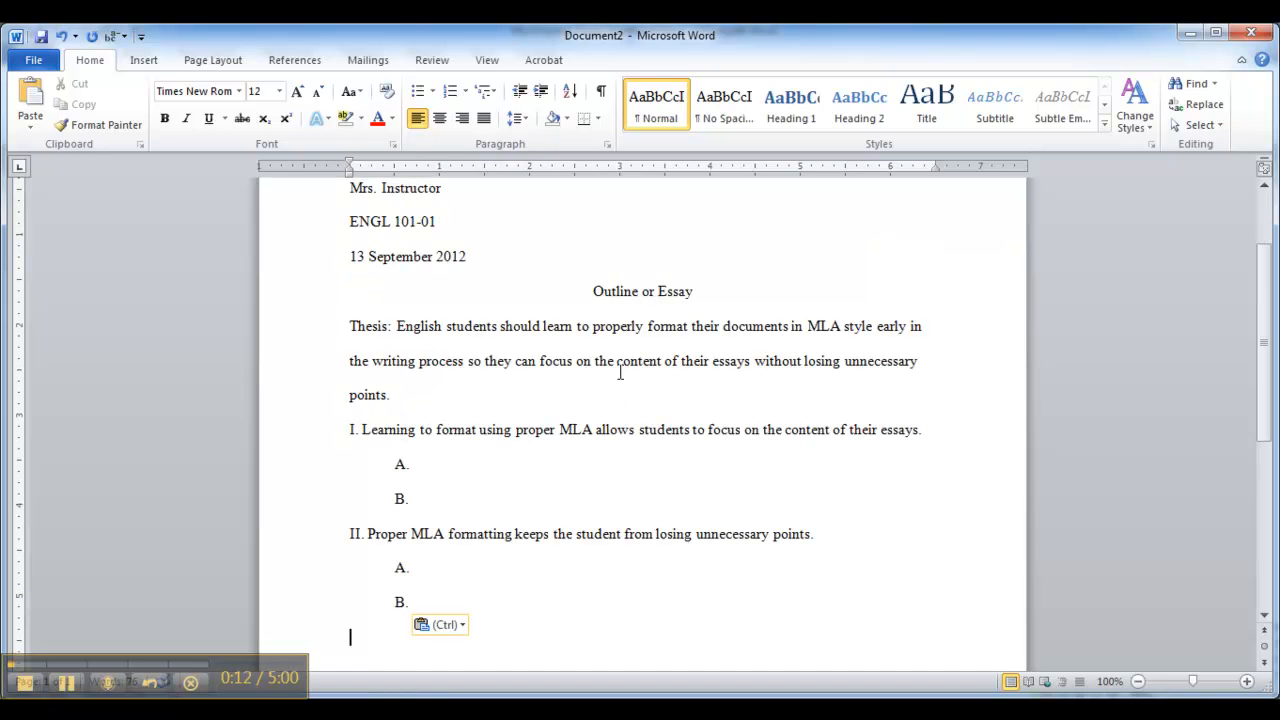
drag(592, 291, 683, 293)
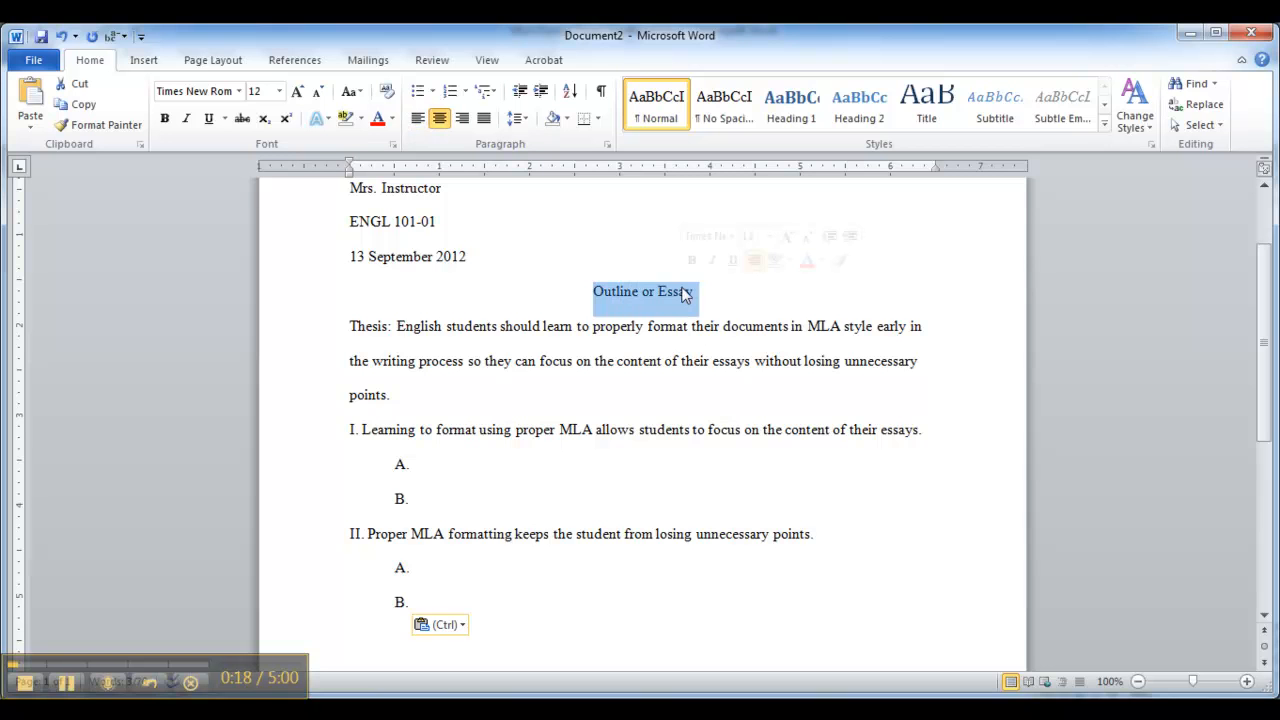
text(MLA for th)
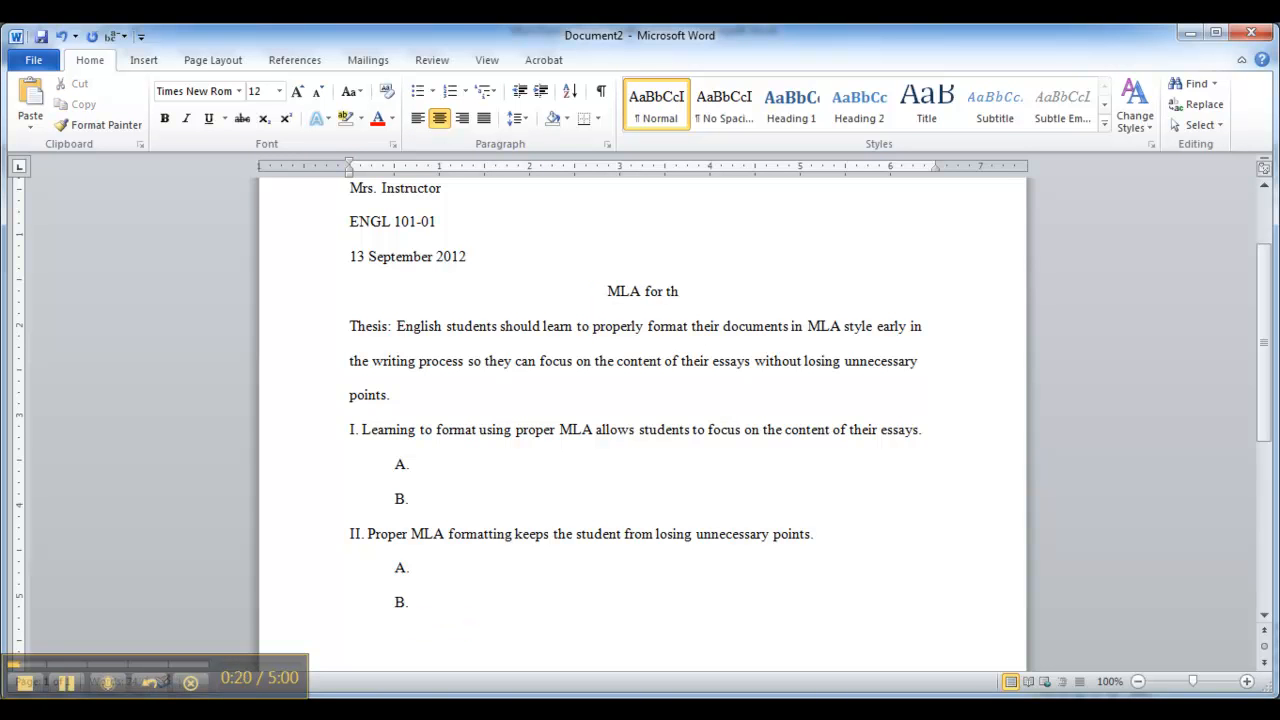
text(e MLA-Challen)
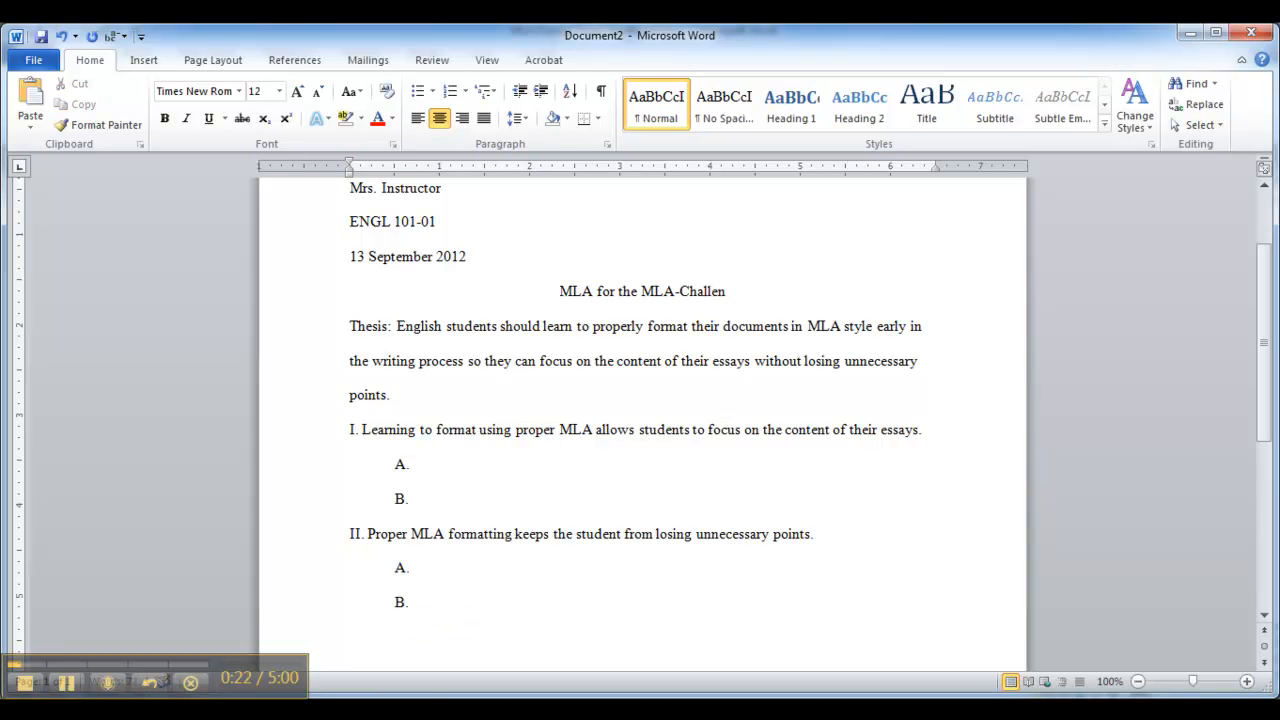
text(ged)
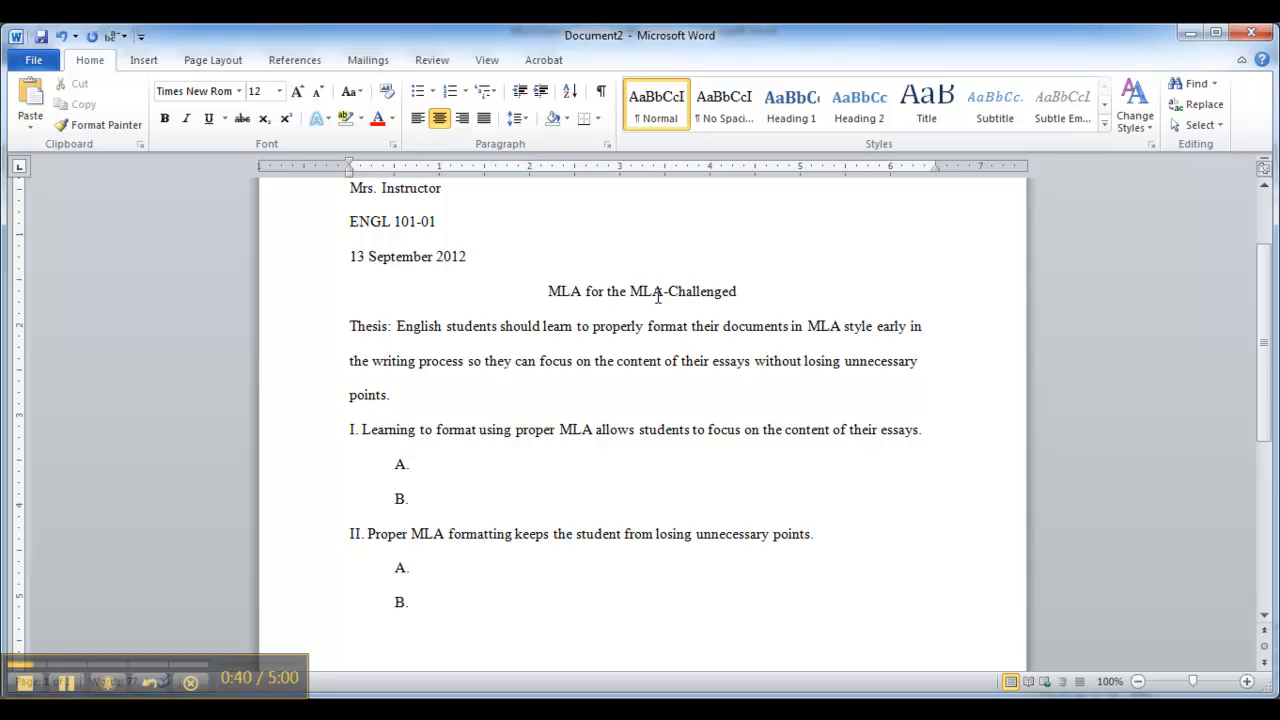
Add a blank line below the outline's last item and insert a page break there.
scroll(658, 297, down, 7)
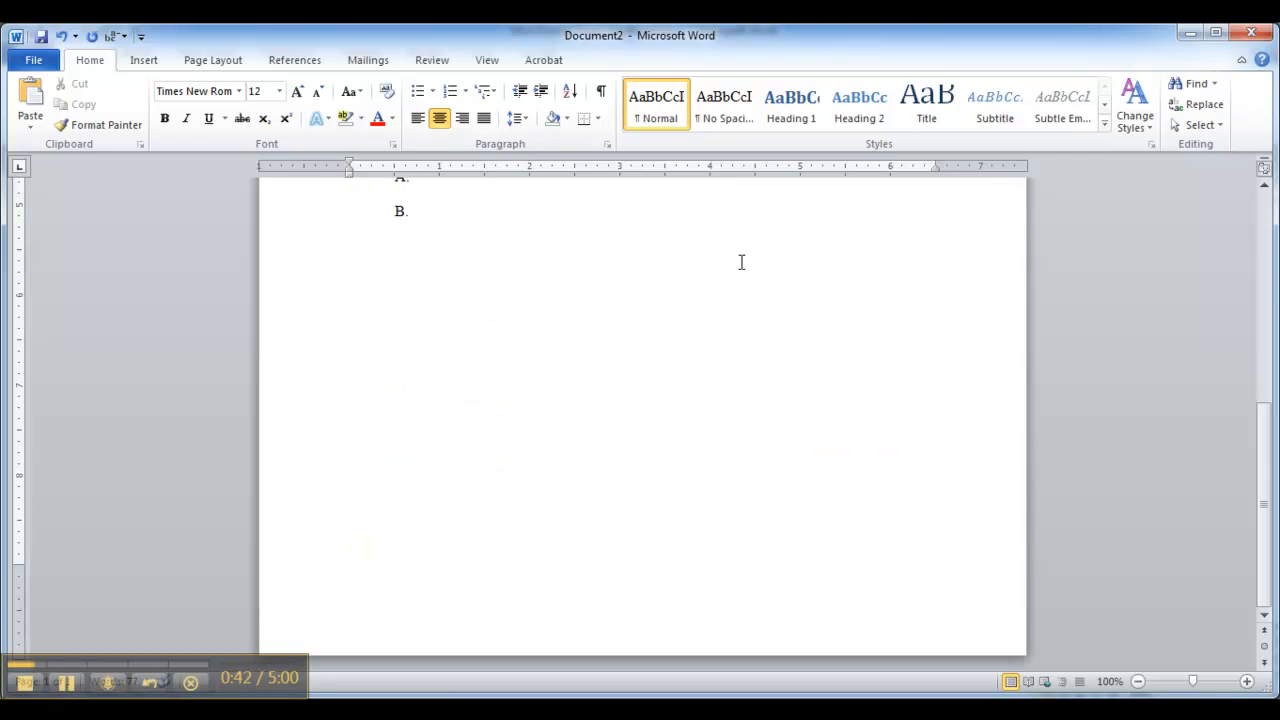
drag(1260, 428, 1254, 248)
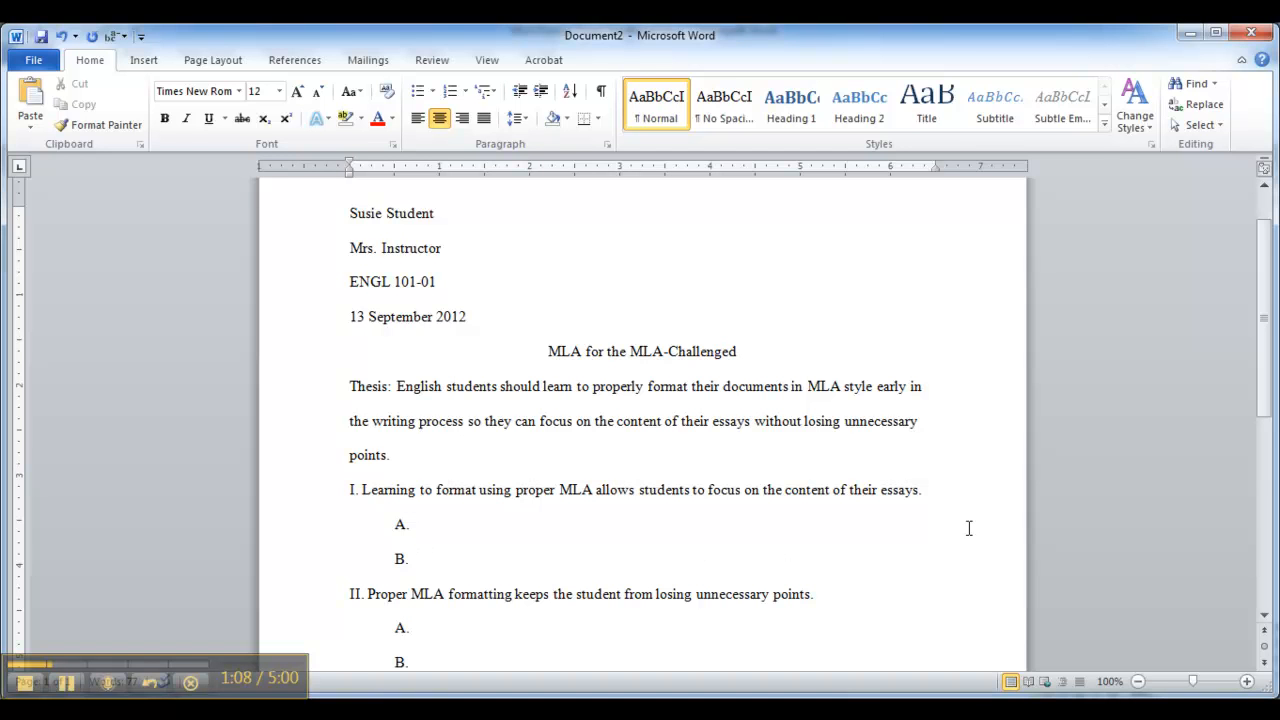
drag(1266, 393, 1270, 479)
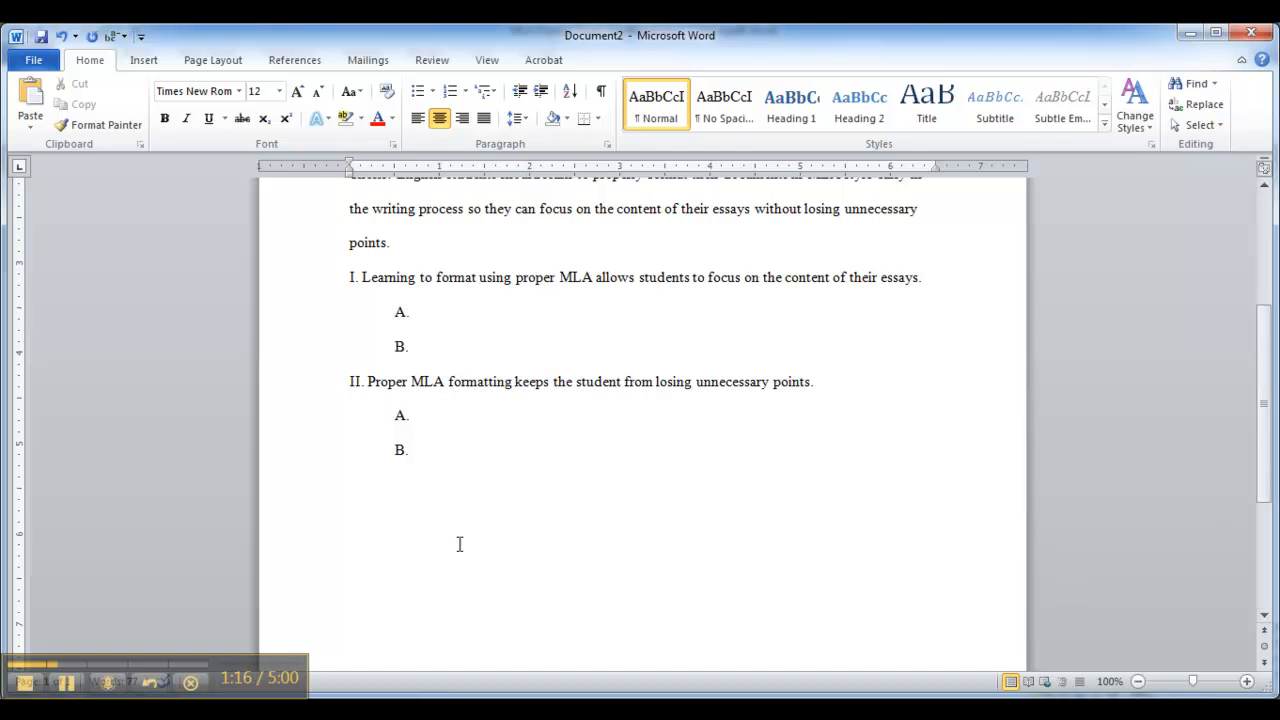
click(349, 506)
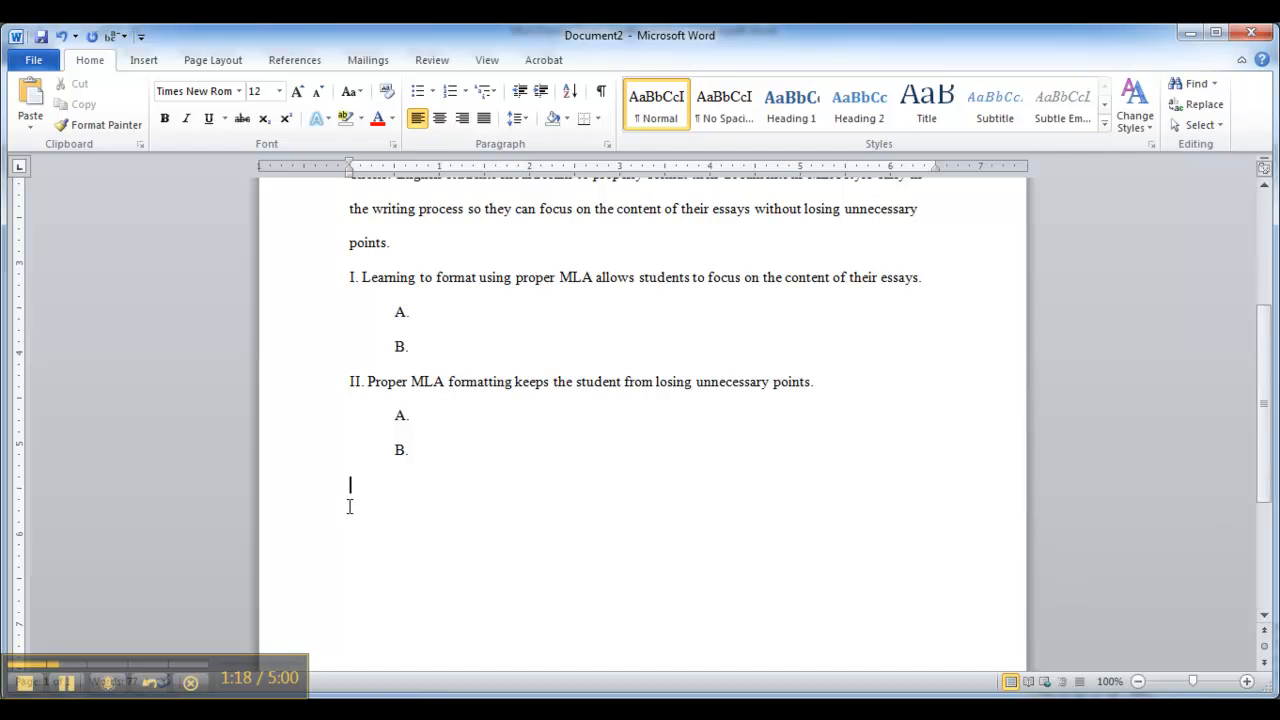
key(Return)
click(145, 61)
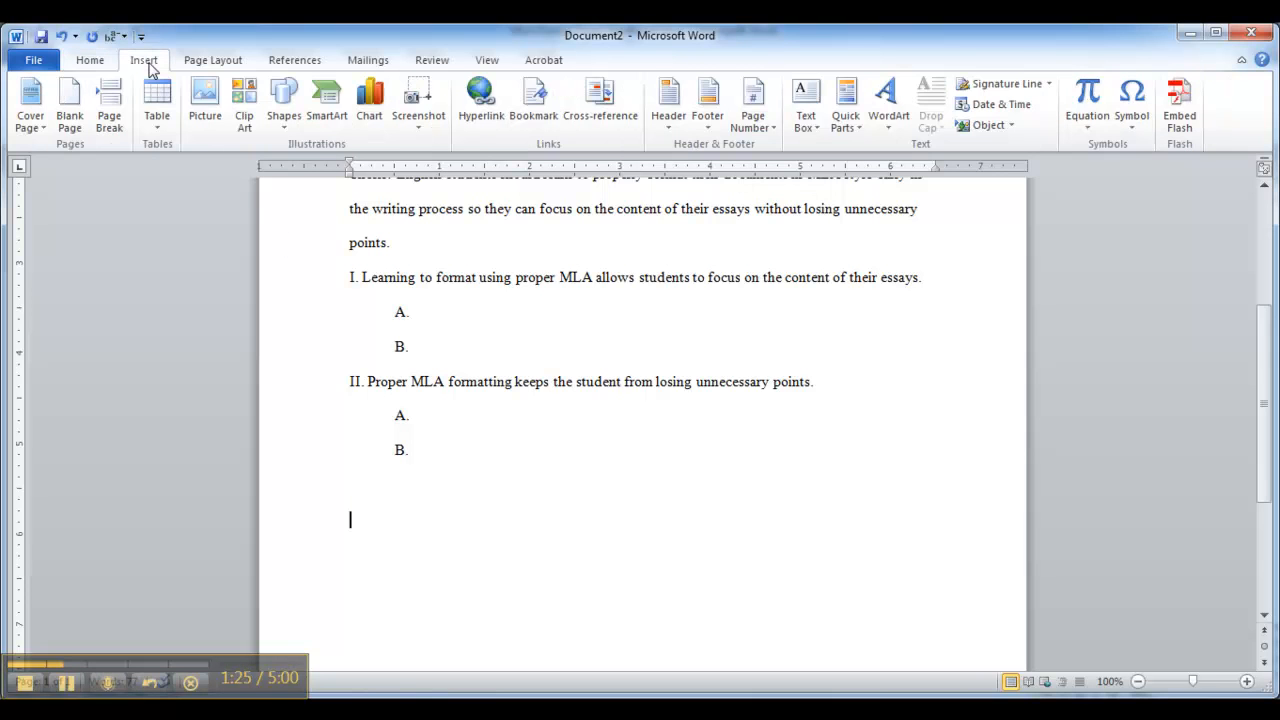
click(112, 118)
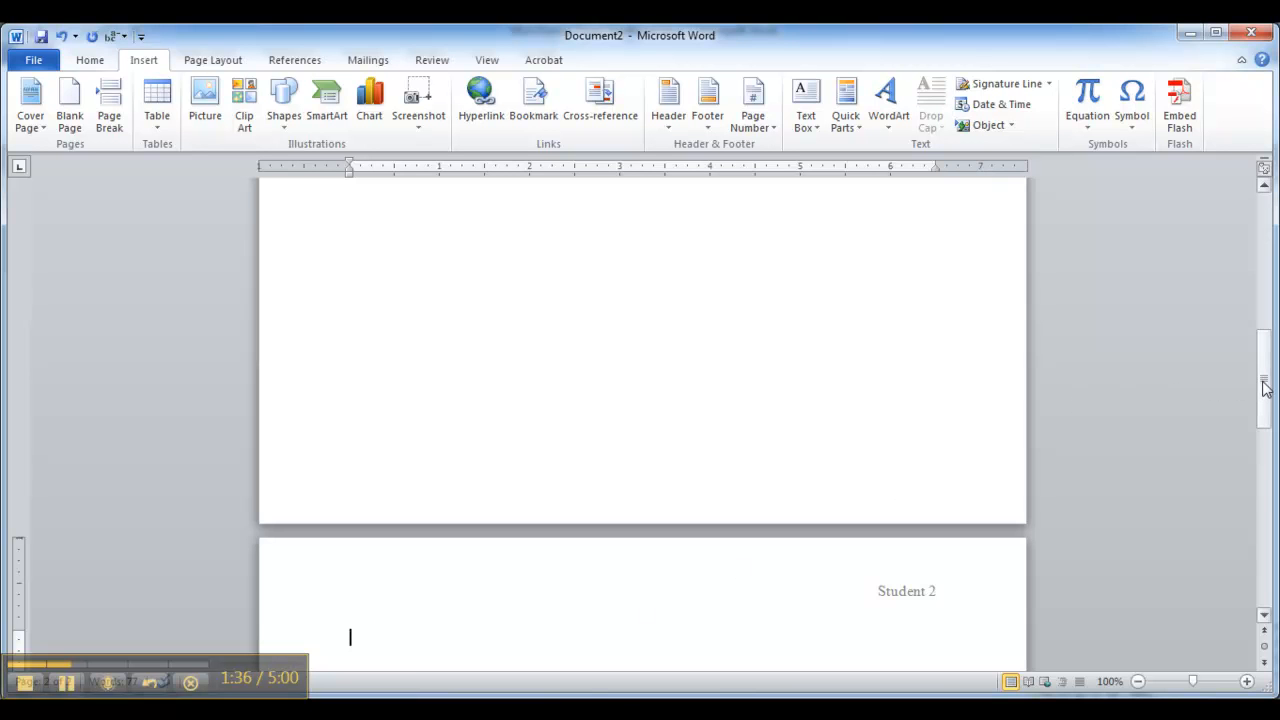
Copy the four heading lines and the title from page 1 to the start of page 2.
drag(1264, 390, 1252, 255)
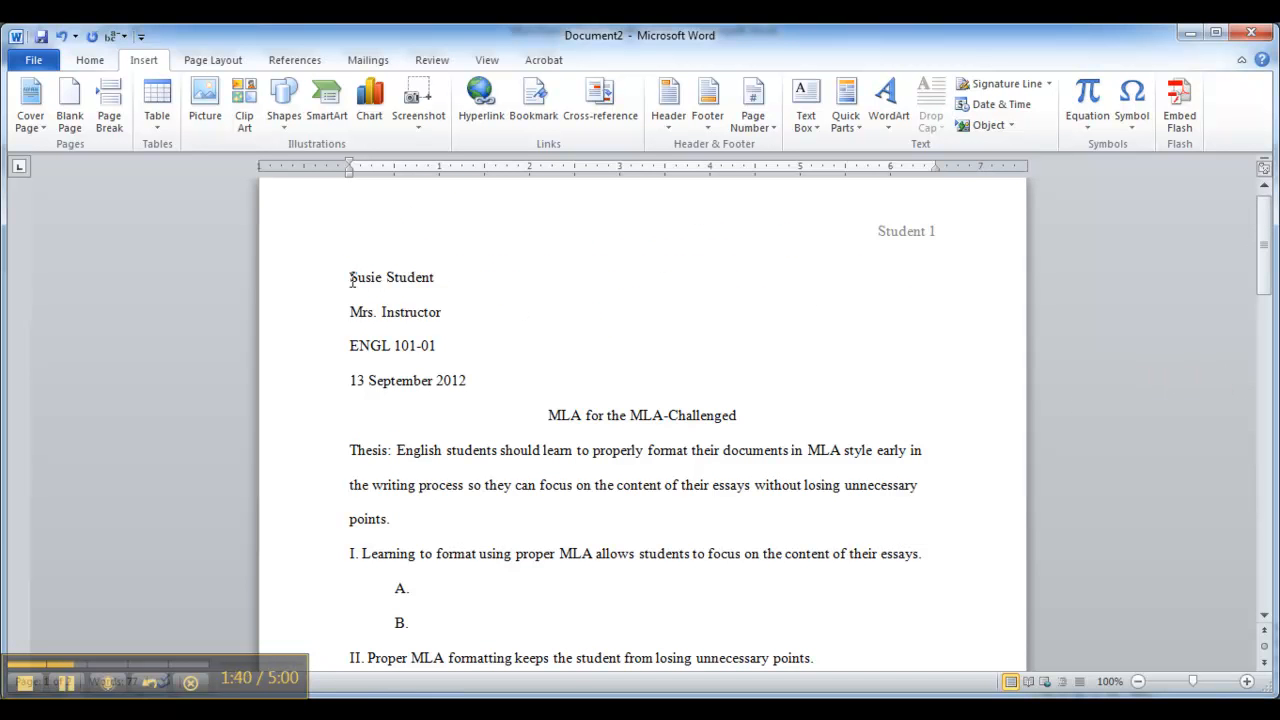
drag(349, 278, 706, 417)
key(ctrl+c)
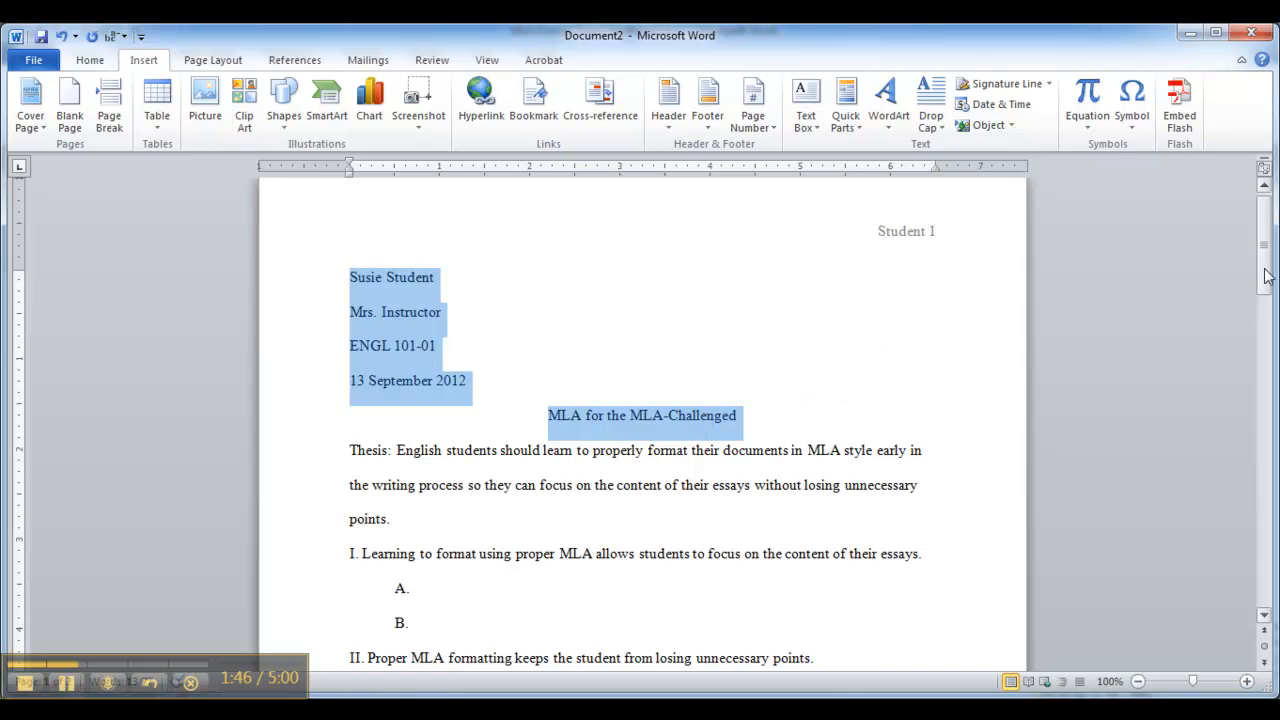
drag(1265, 290, 1265, 480)
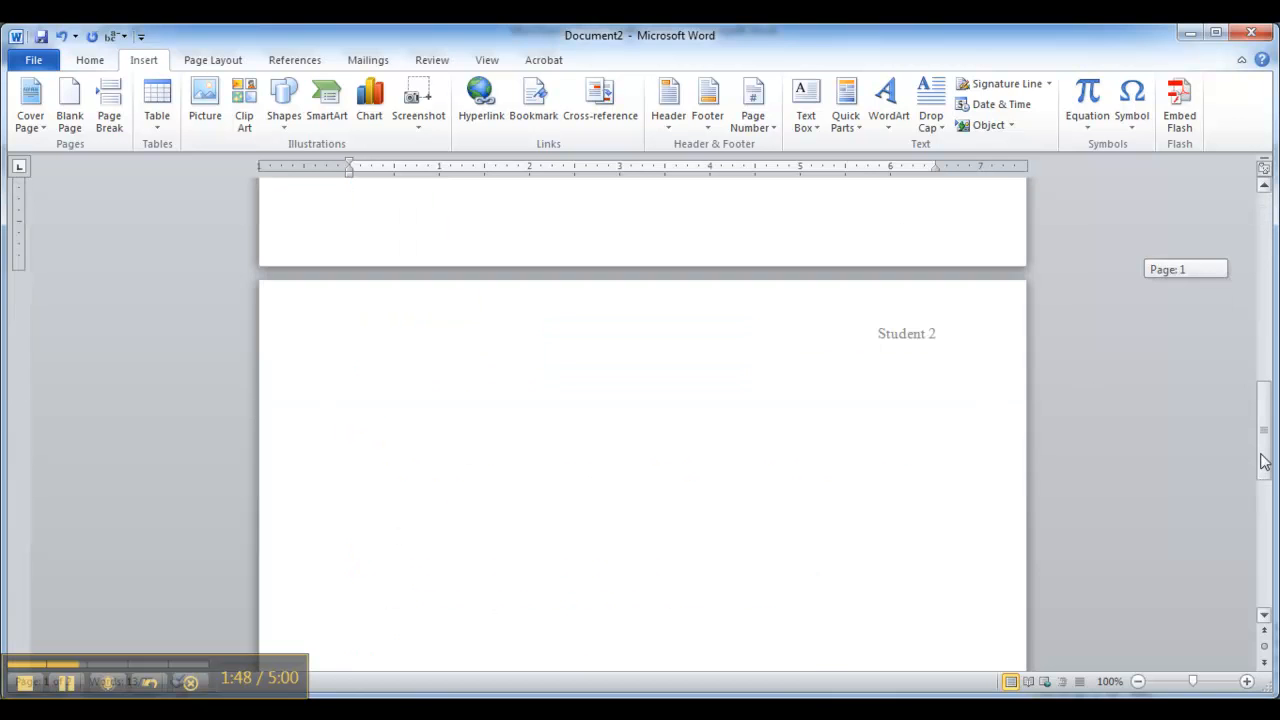
click(641, 491)
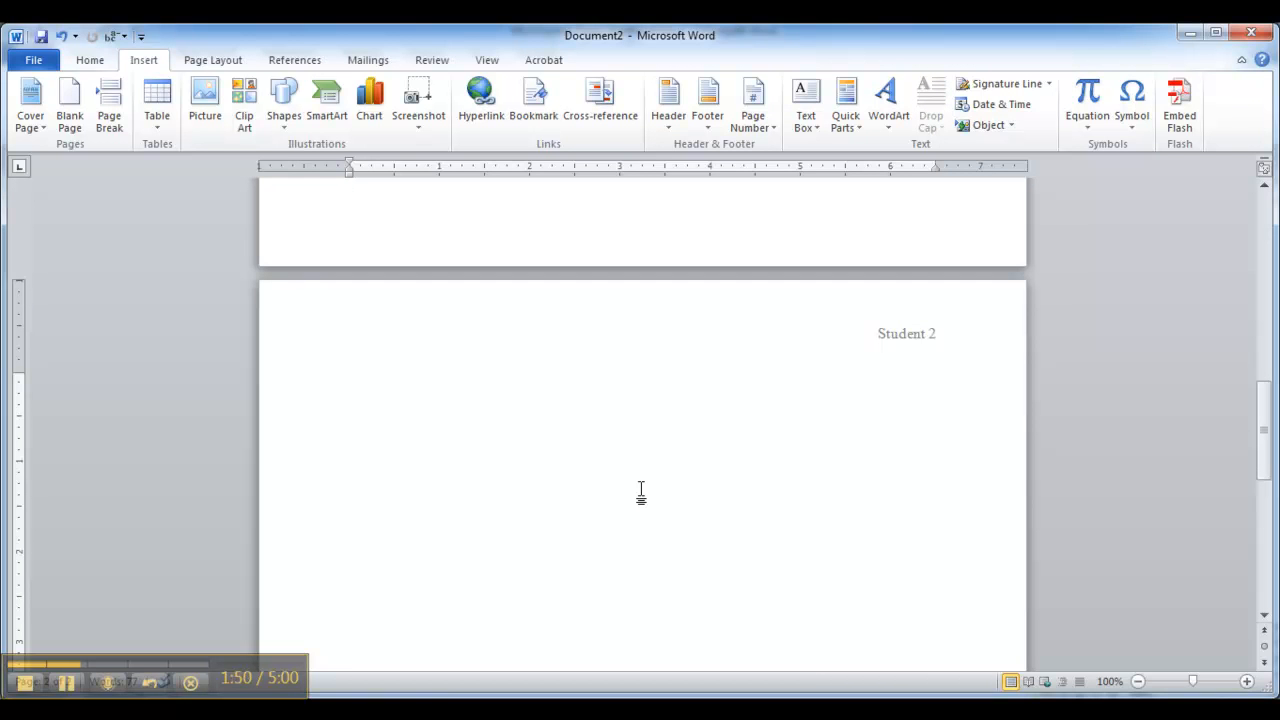
key(ctrl+v)
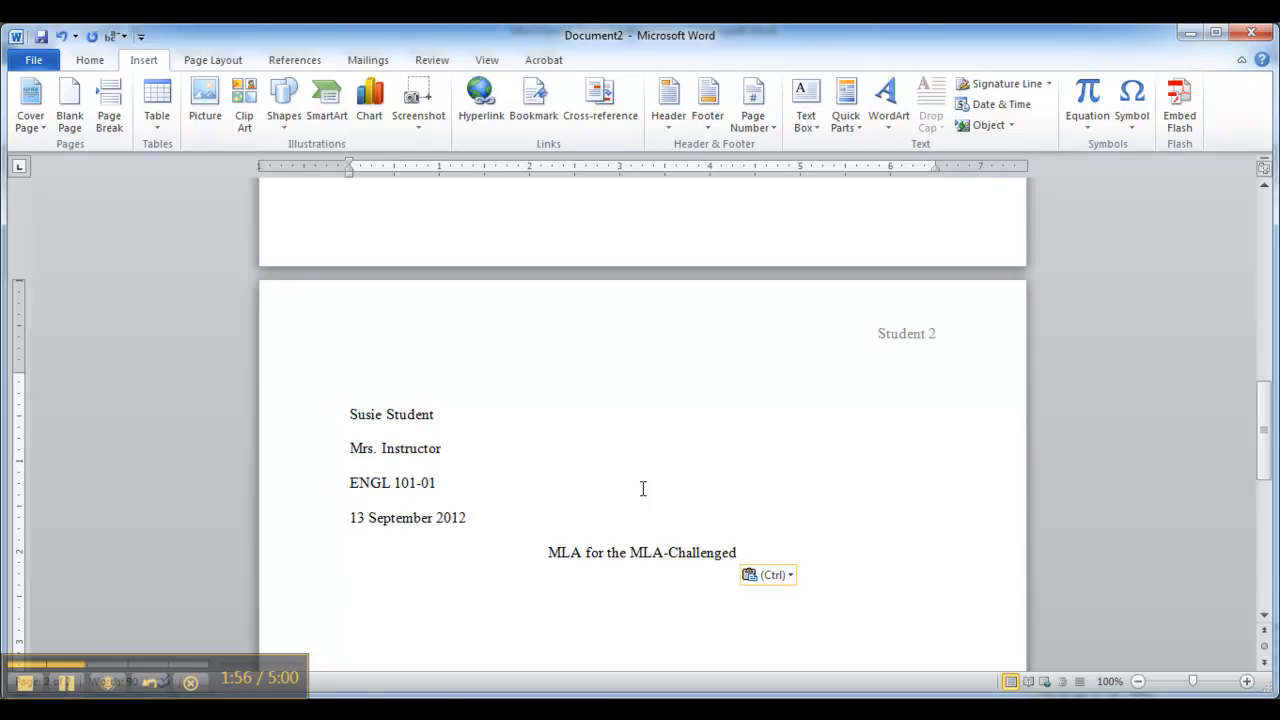
Write the indented line "Begin introductory paragraph here." below the title on page 2.
key(Tab)
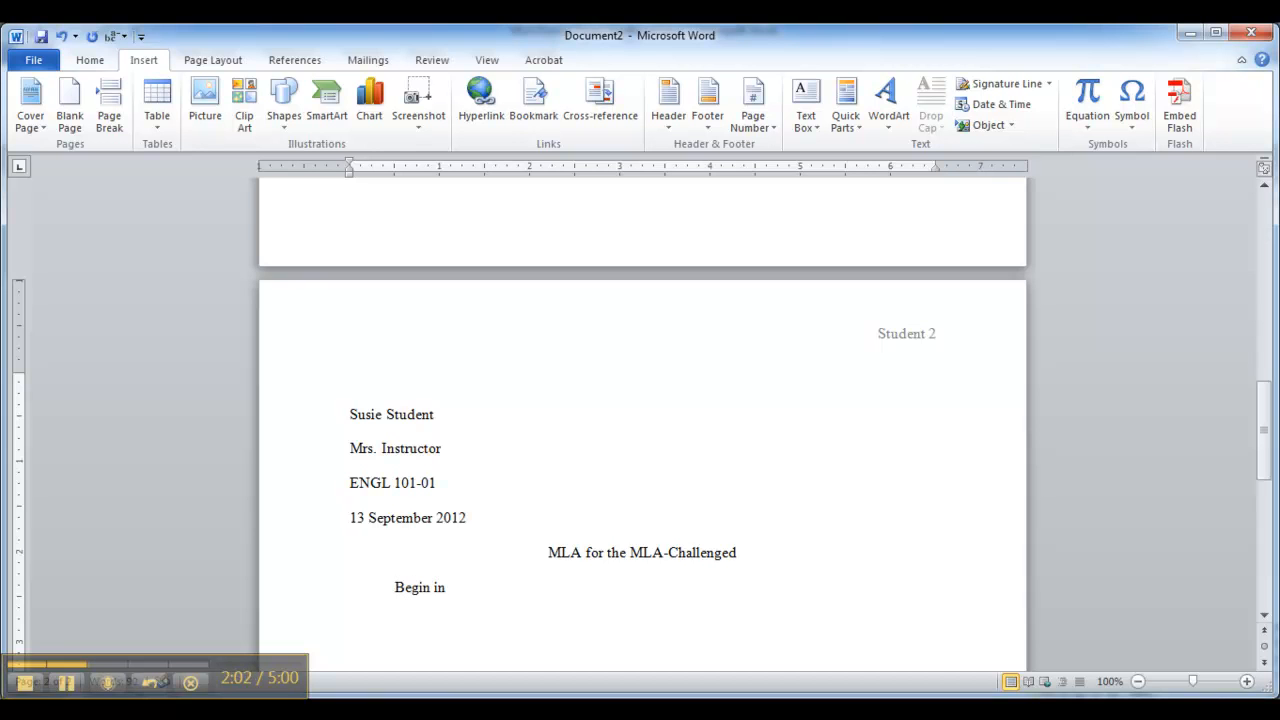
text(troductory parag)
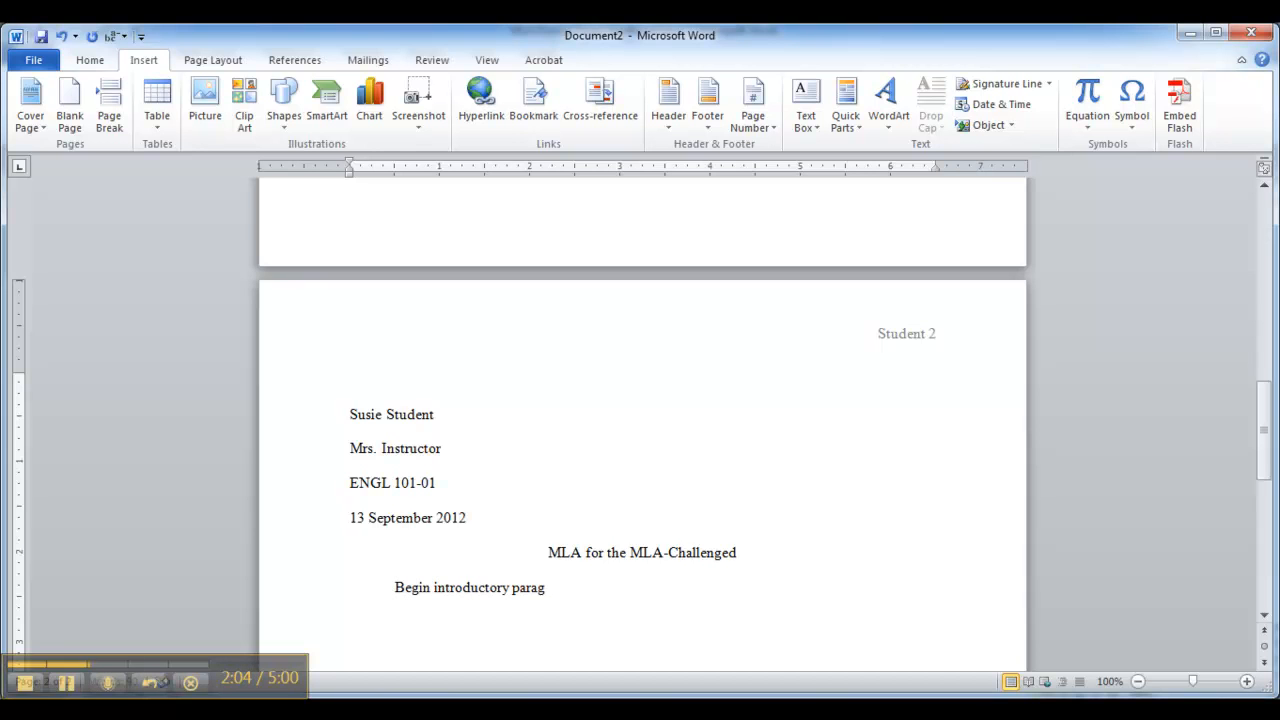
text(raph here.)
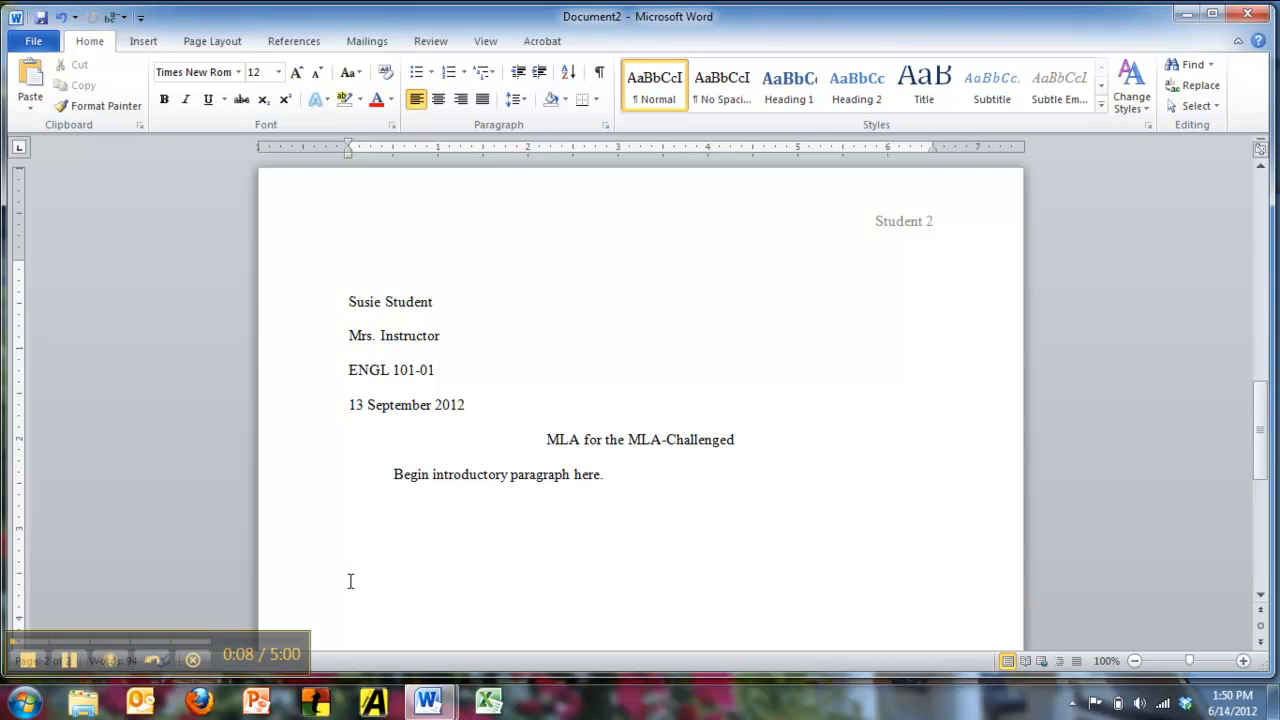
Insert a page break after the essay text and enter the title "Works Cited" on the new page, followed by a new line.
click(148, 45)
click(116, 92)
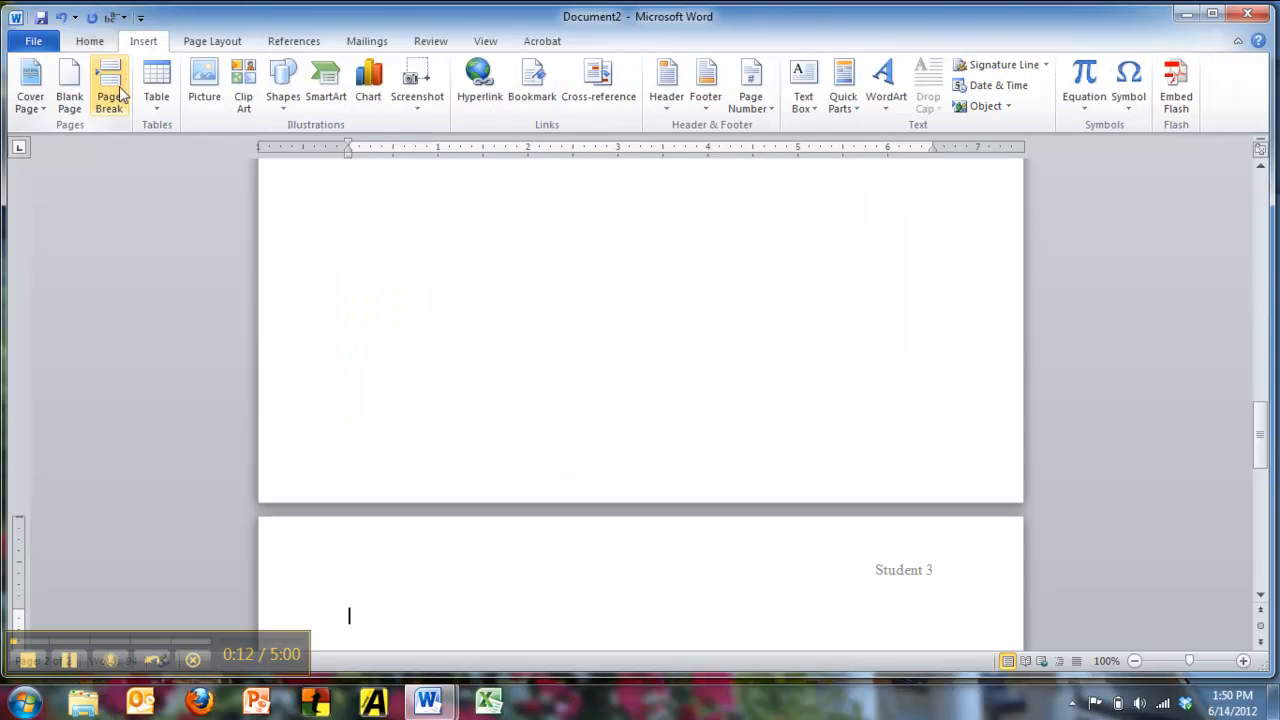
text(Works Cit)
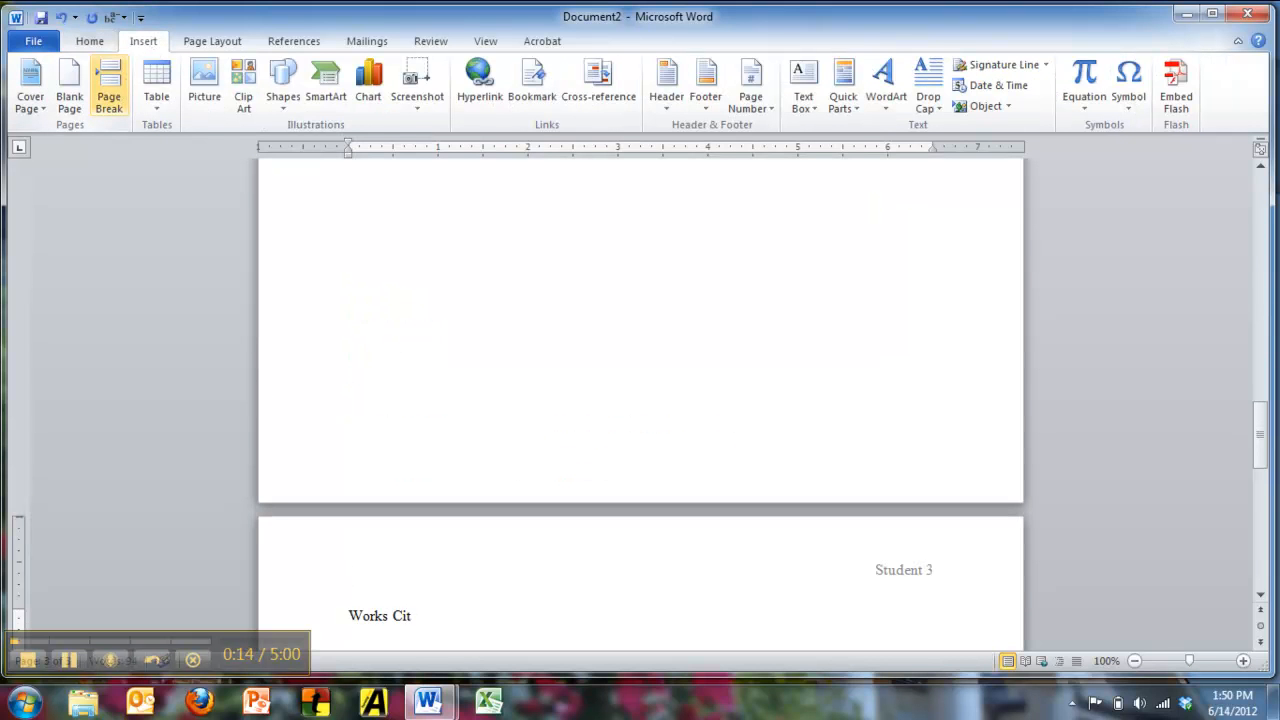
text(ed)
key(Return)
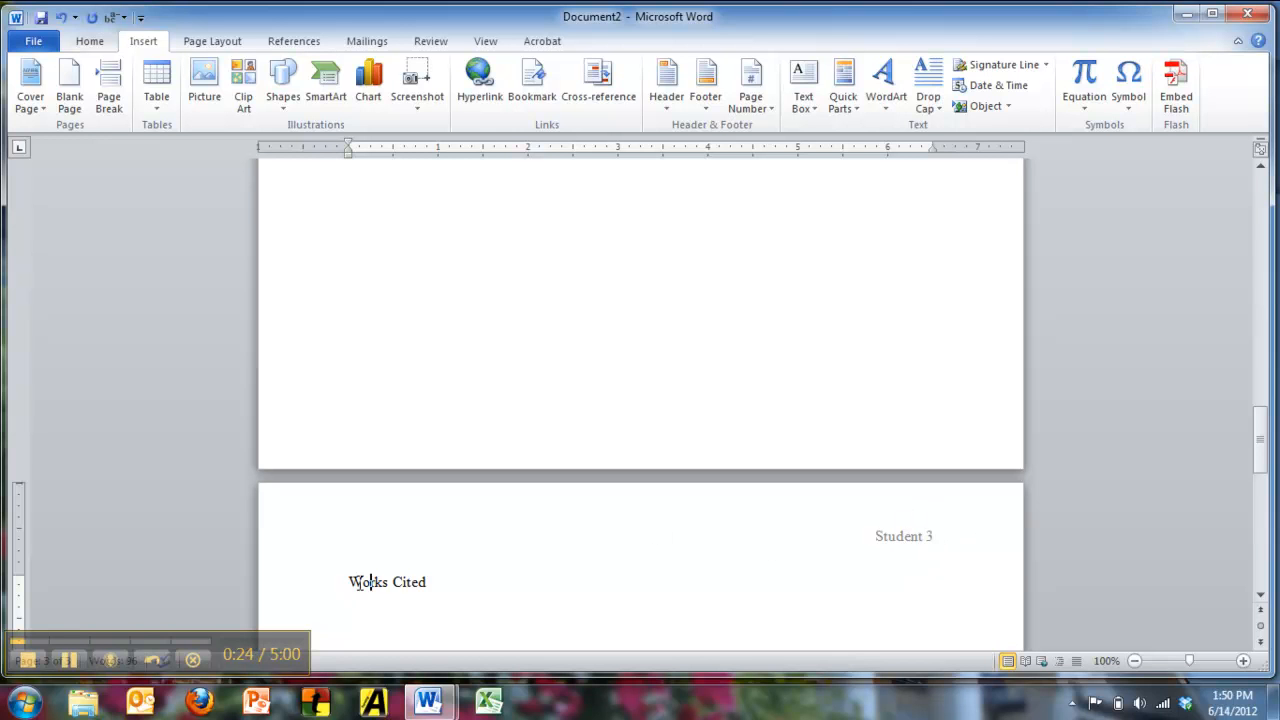
Center the "Works Cited" title and place the cursor on the empty line below it.
drag(349, 584, 430, 588)
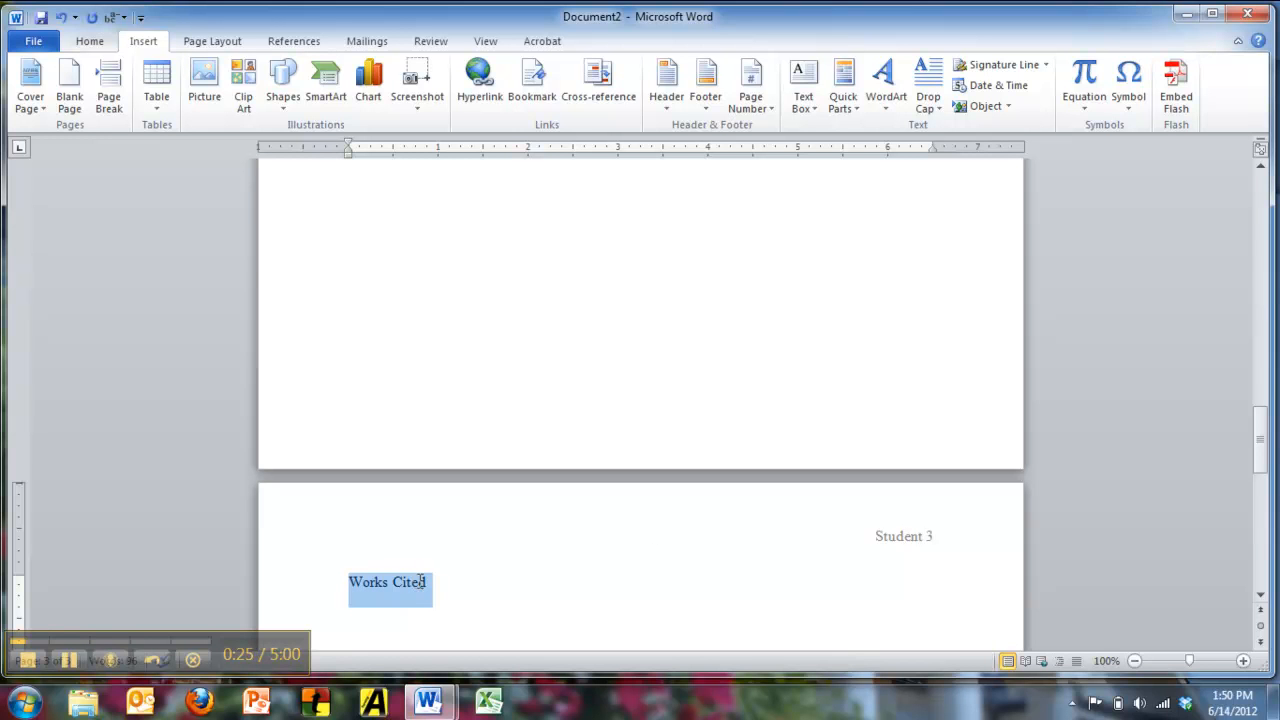
click(88, 44)
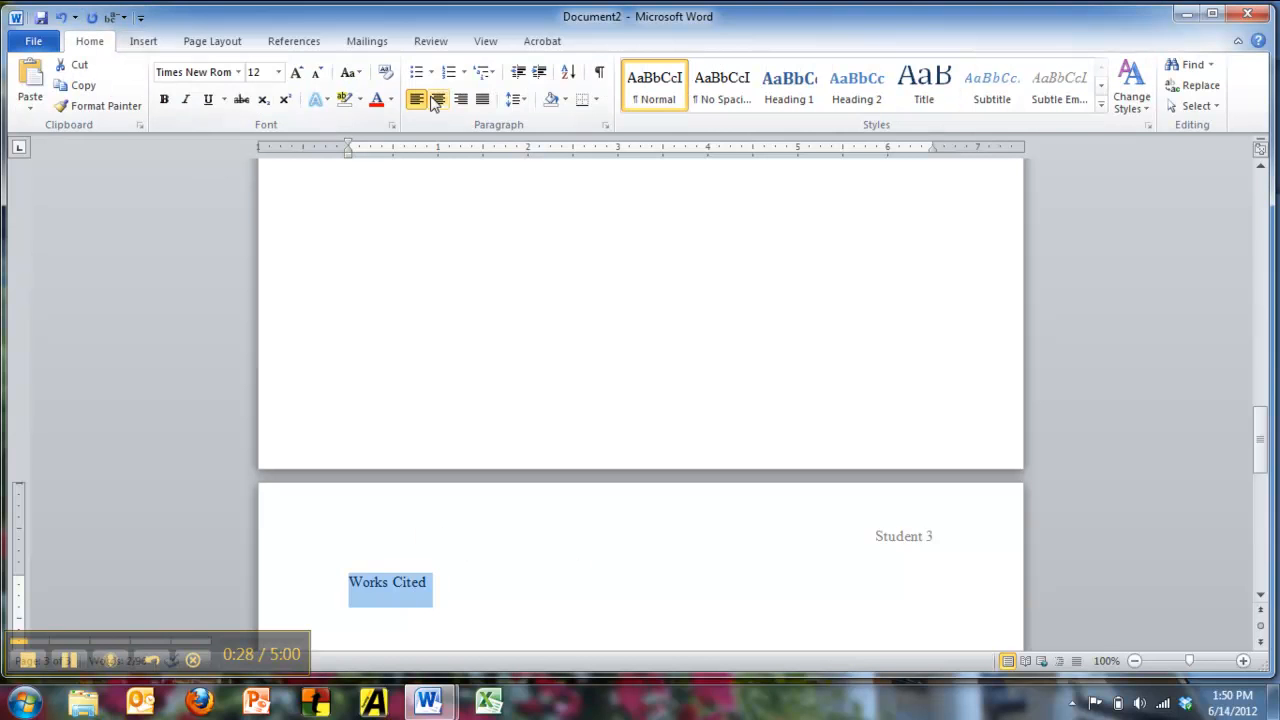
click(438, 99)
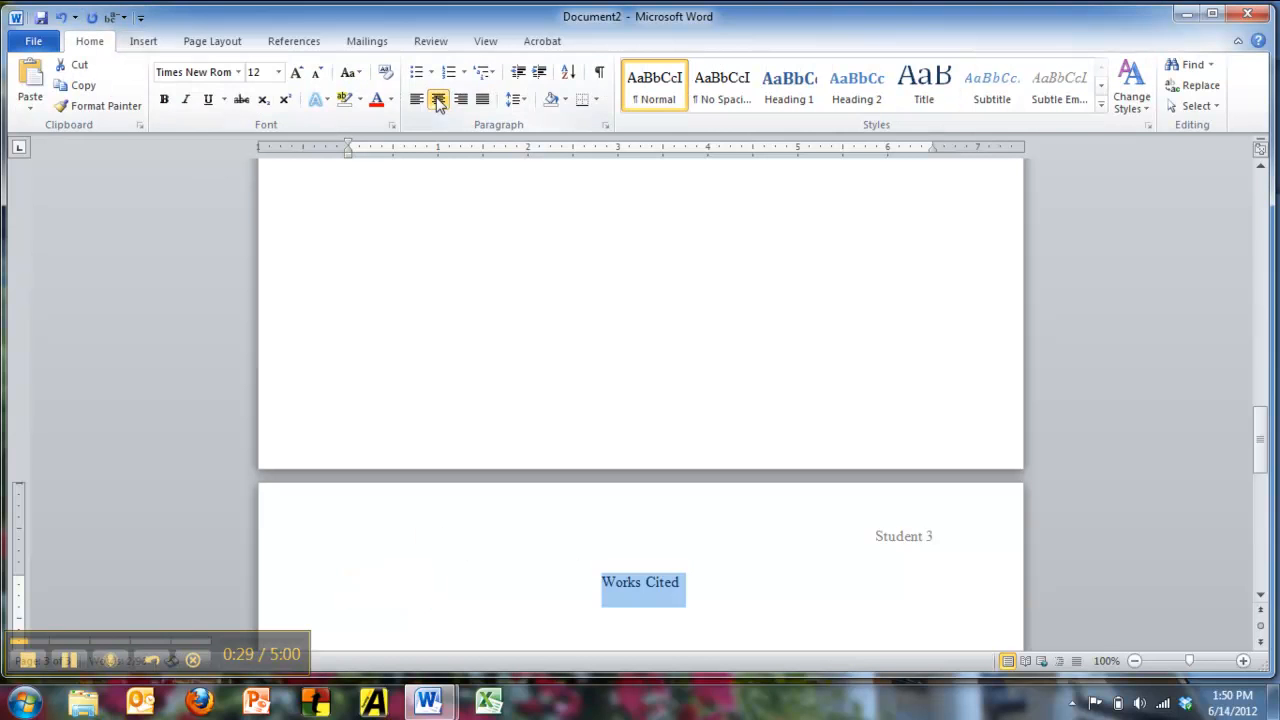
click(354, 627)
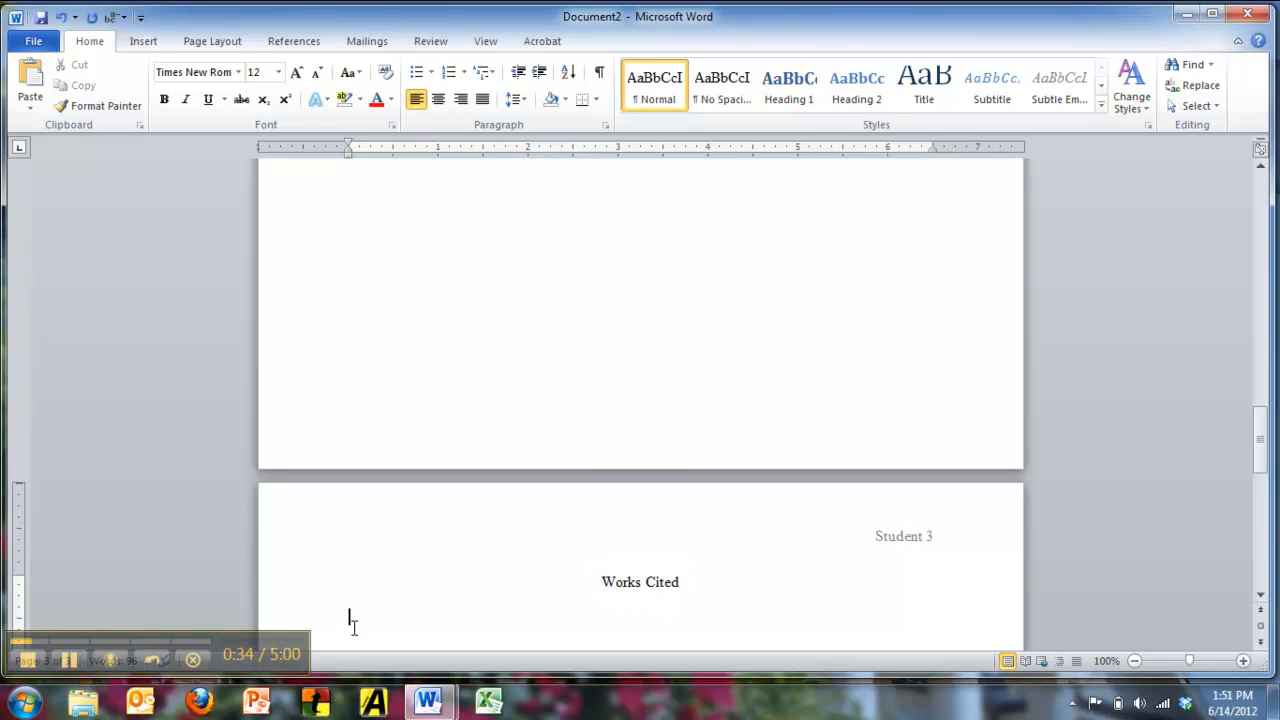
Set a 0.5" hanging indent for the empty paragraph below the "Works Cited" title.
click(605, 127)
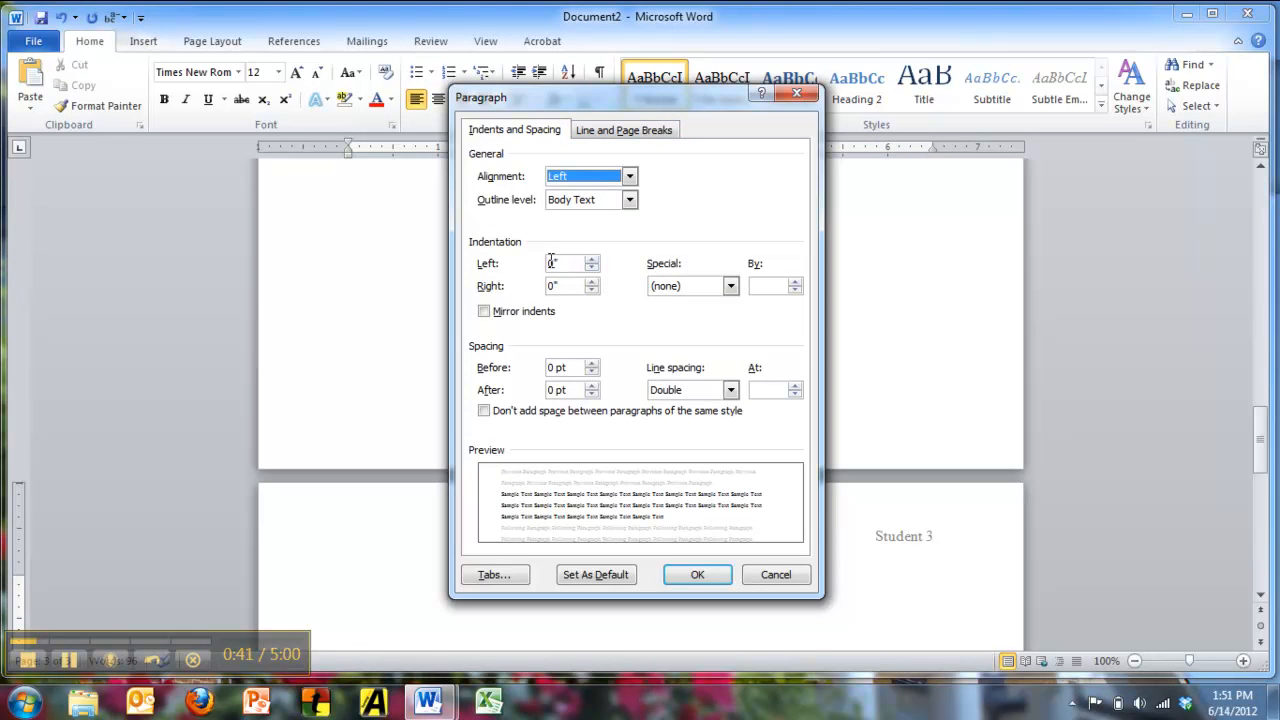
click(681, 287)
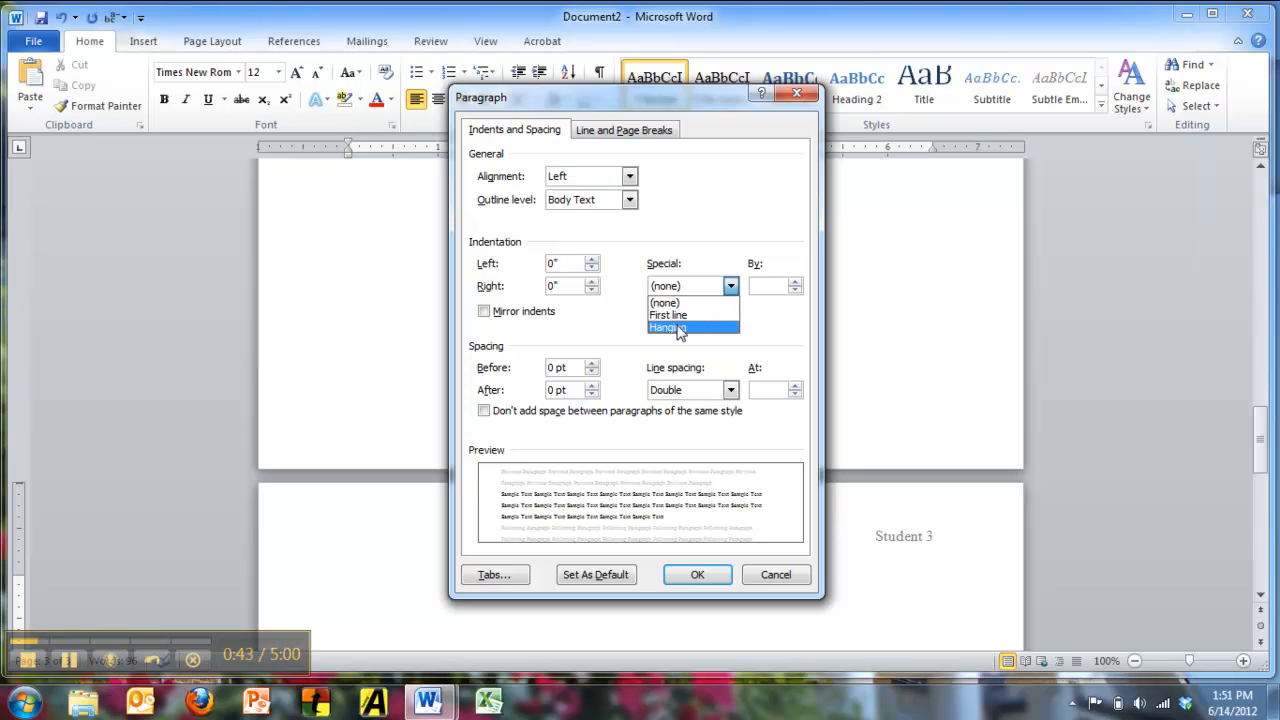
click(680, 327)
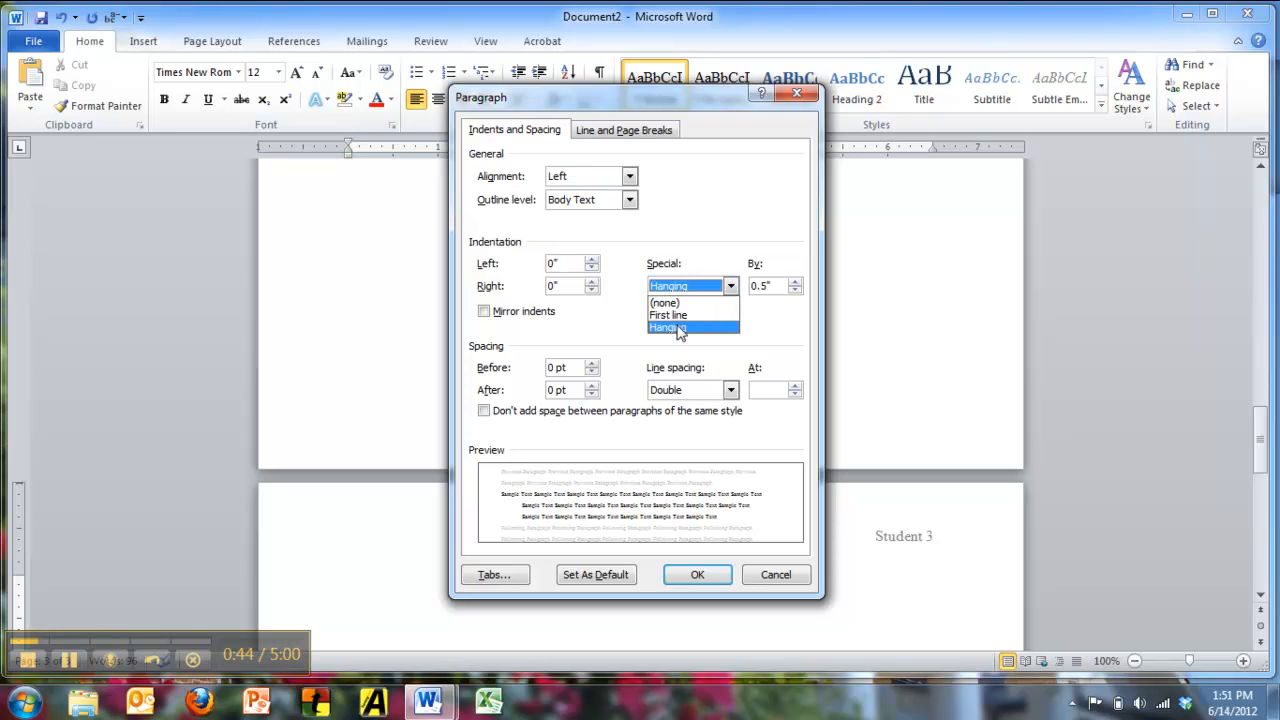
click(686, 578)
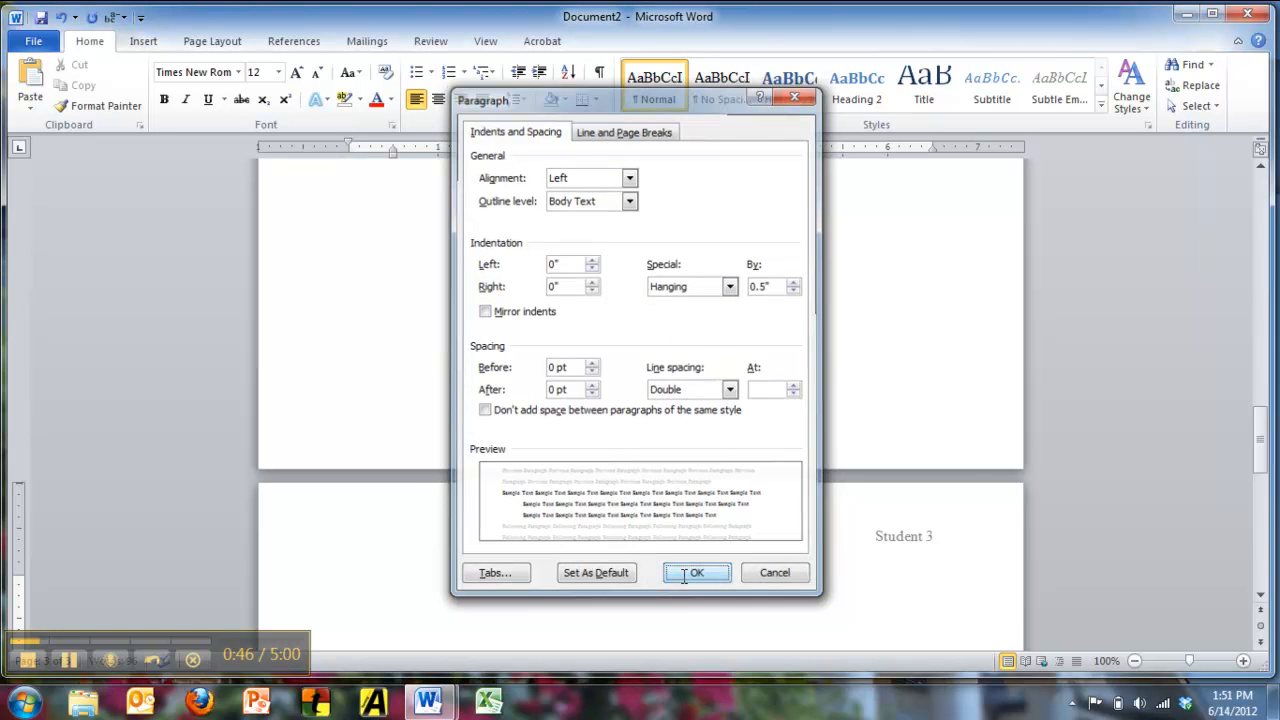
Add the entry "O'Connor, Flannery. Mystery and Manners: Occasional Prose. Eds. Sally and Robert Fitzgerald. New York: Farrar, Straus and Giroux, 1969. Print." under "Works Cited".
text(O'Connor, Flannery. Mystery and Manners: Occasional Prose. Eds. Sally and Robert Fitzgerald. New York: Farrar, Straus and Giroux, 1969. Print.)
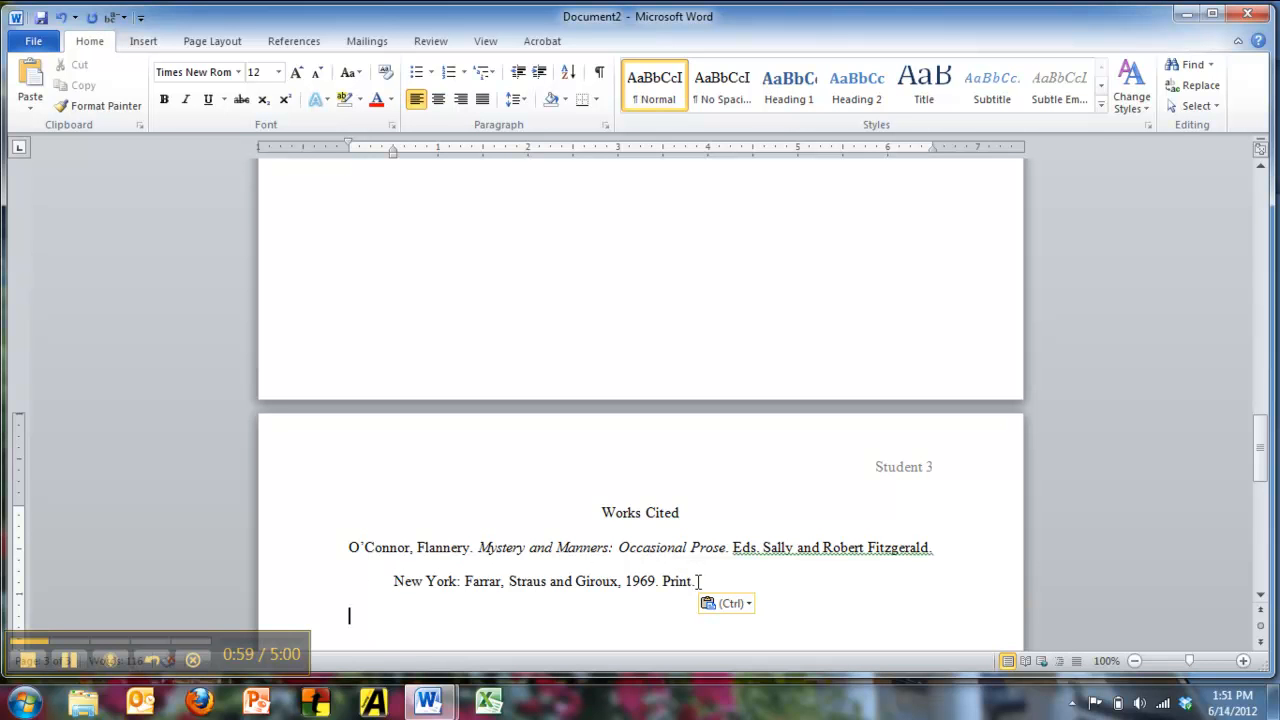
click(371, 628)
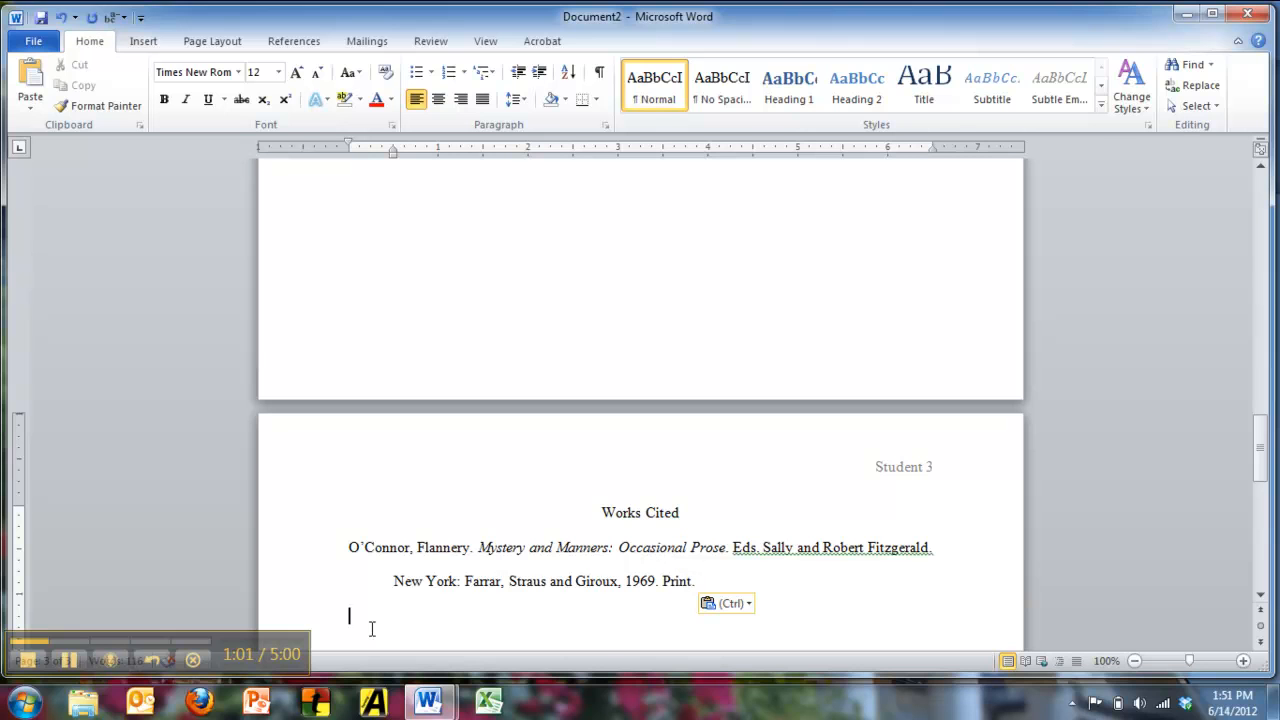